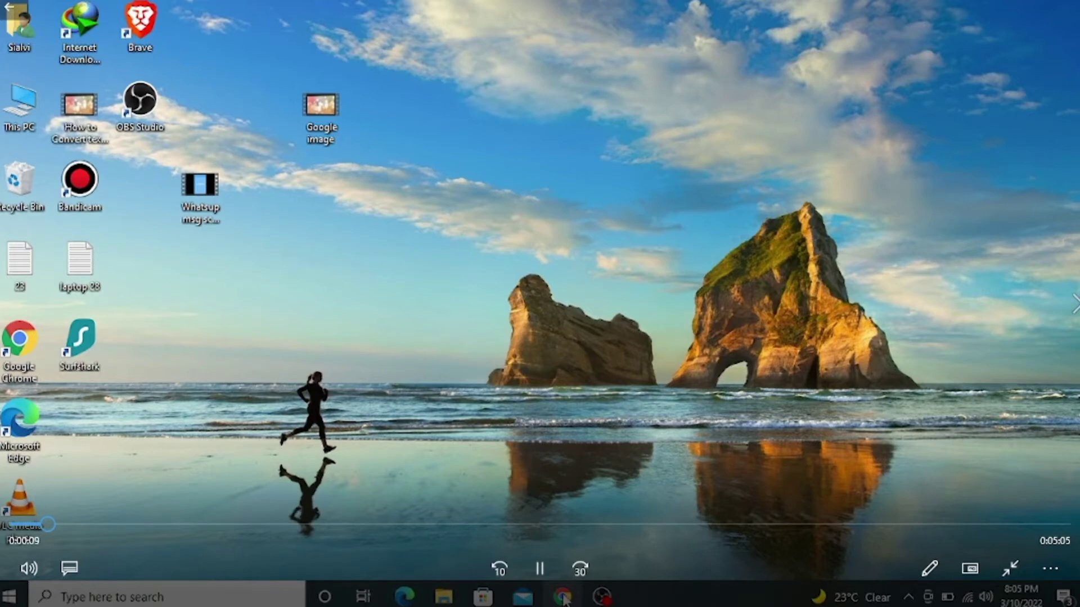
# - Open a new Chrome browser tab from the taskbar
pyautogui.click(563, 597)
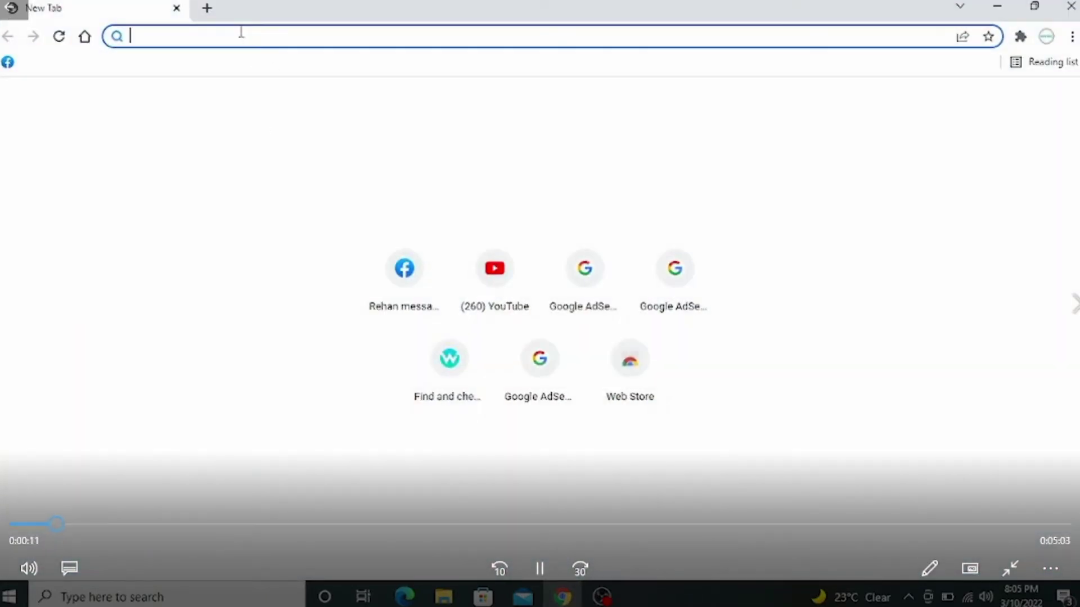
# - Search 'google keyword planner' and open the Google Keyword Planner Tool result
pyautogui.write('goo')
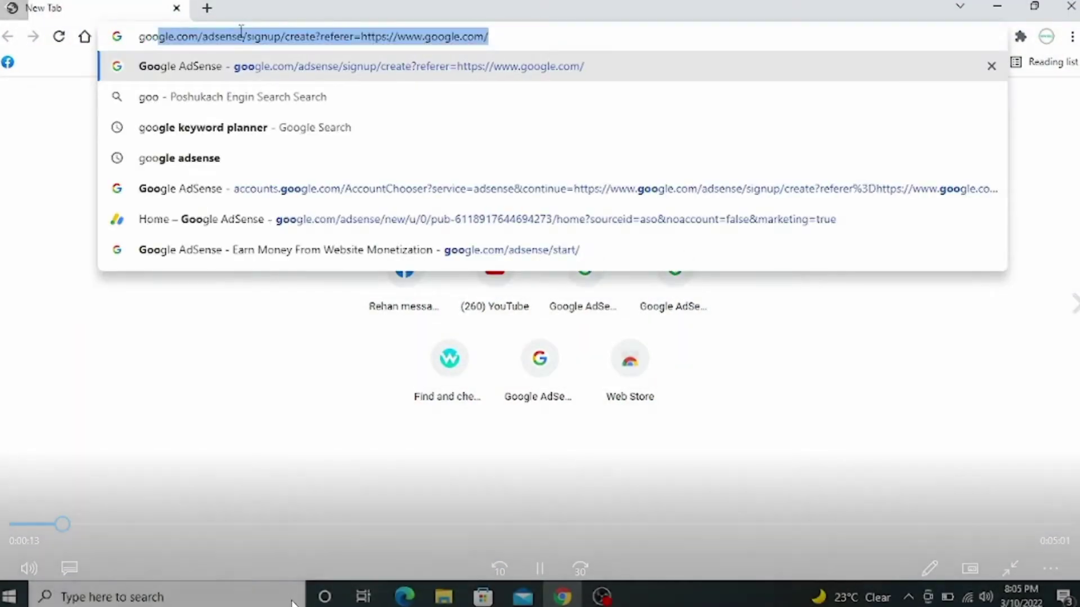
pyautogui.click(163, 126)
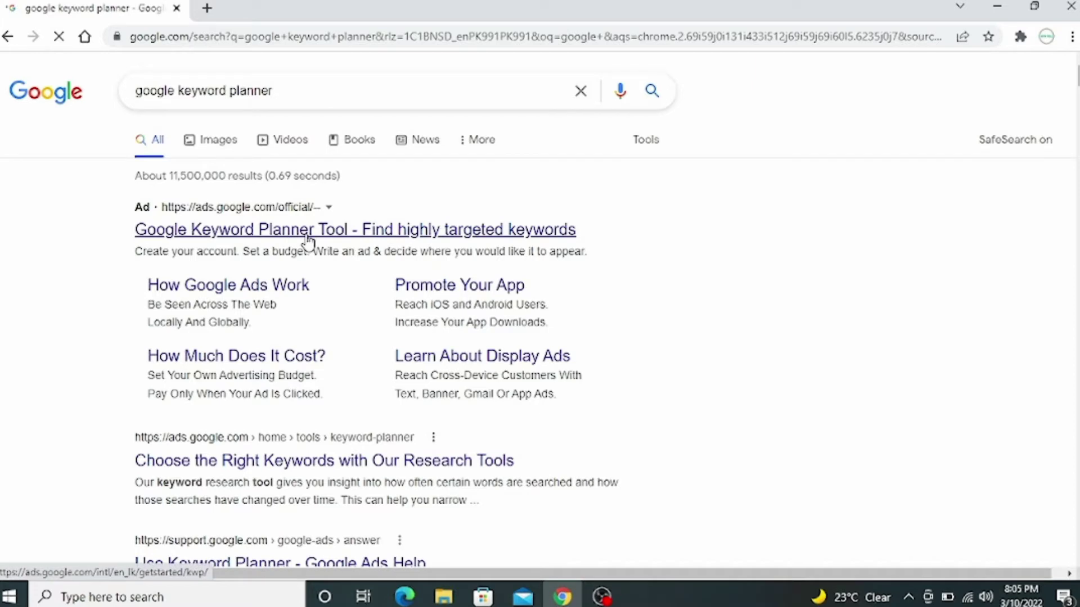
pyautogui.click(308, 240)
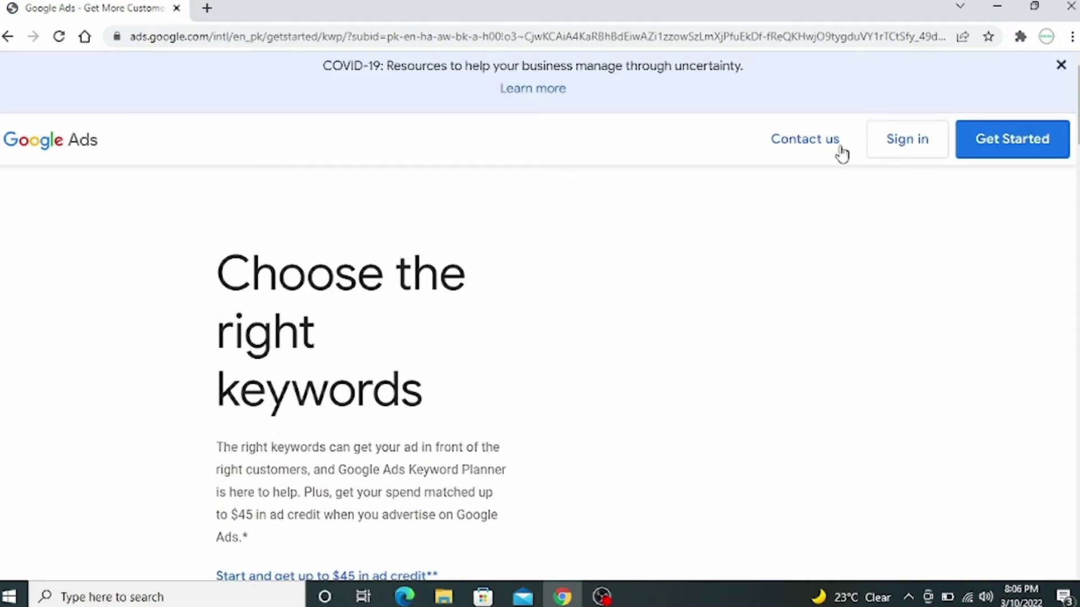
# - Get started with Google Ads and choose Discover new keywords in Keyword Planner
pyautogui.click(1012, 151)
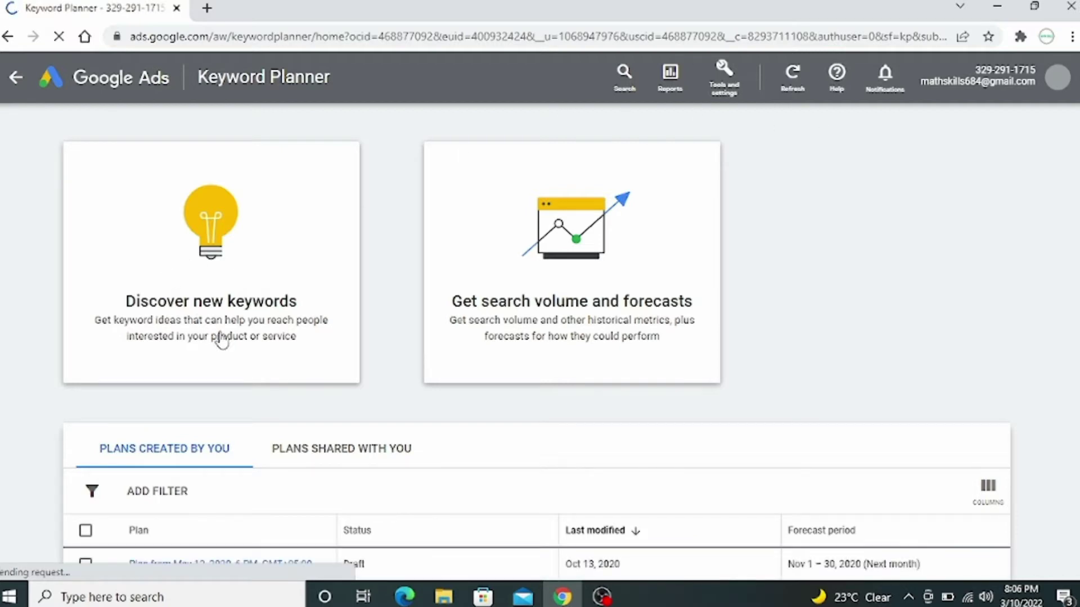
pyautogui.click(220, 303)
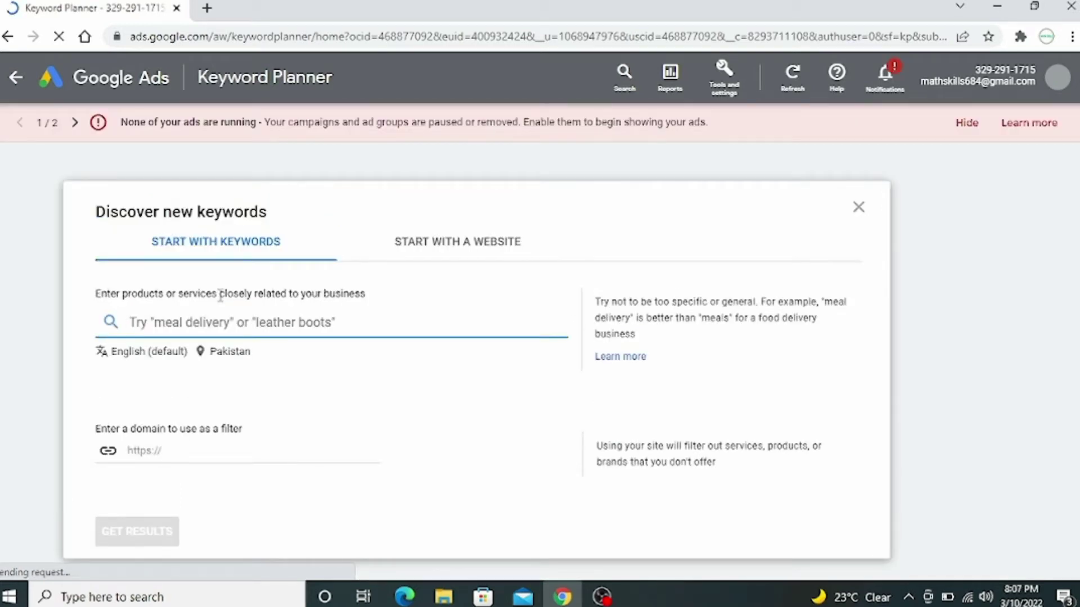
# - Get keyword ideas for 'google image', targeting Pakistan
pyautogui.write('g')
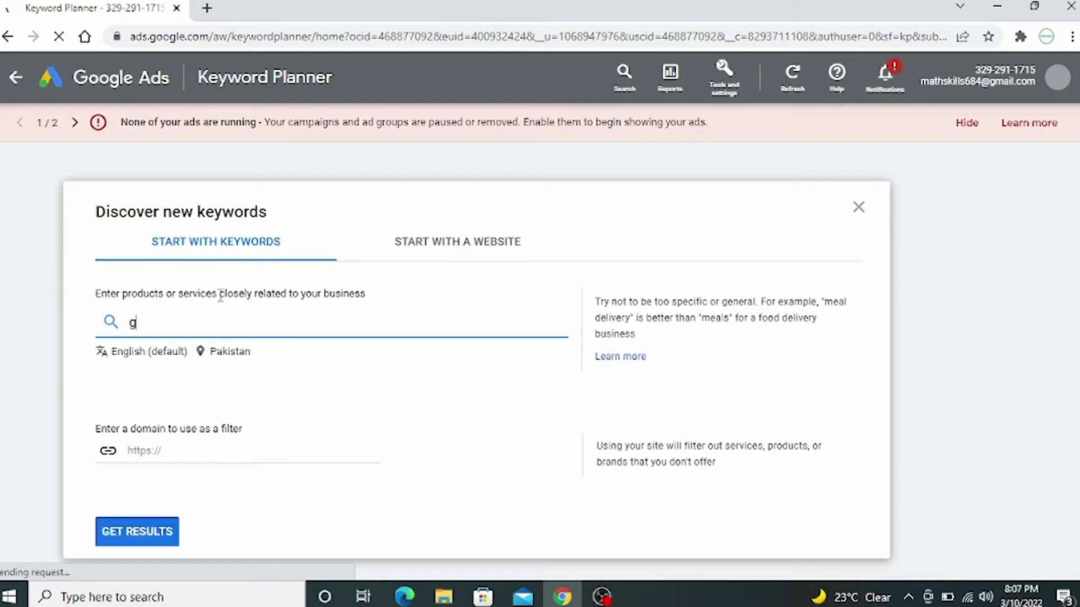
pyautogui.write('oo')
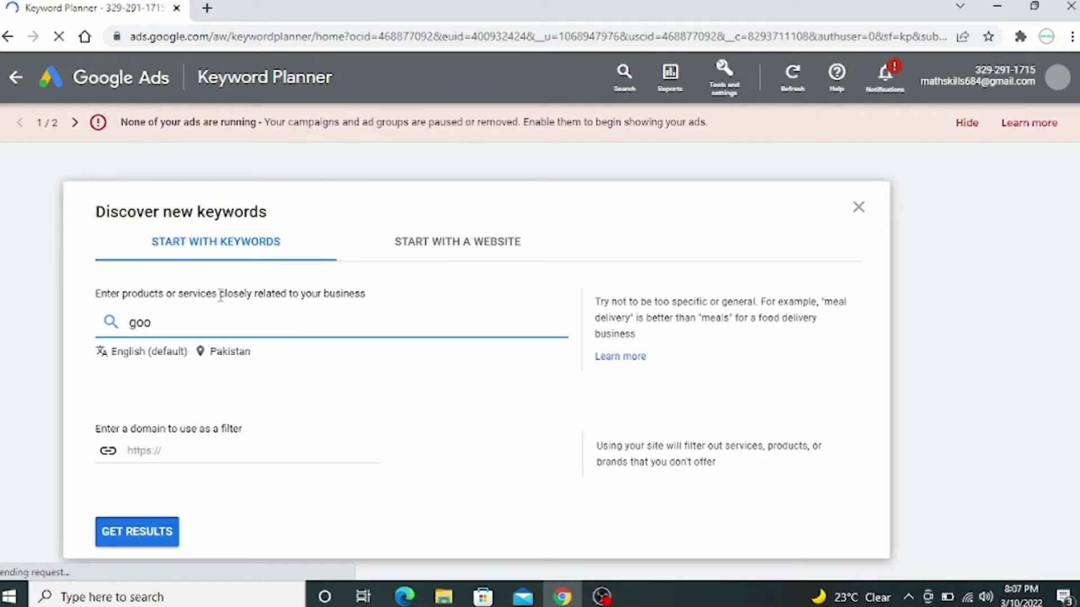
pyautogui.write('gl')
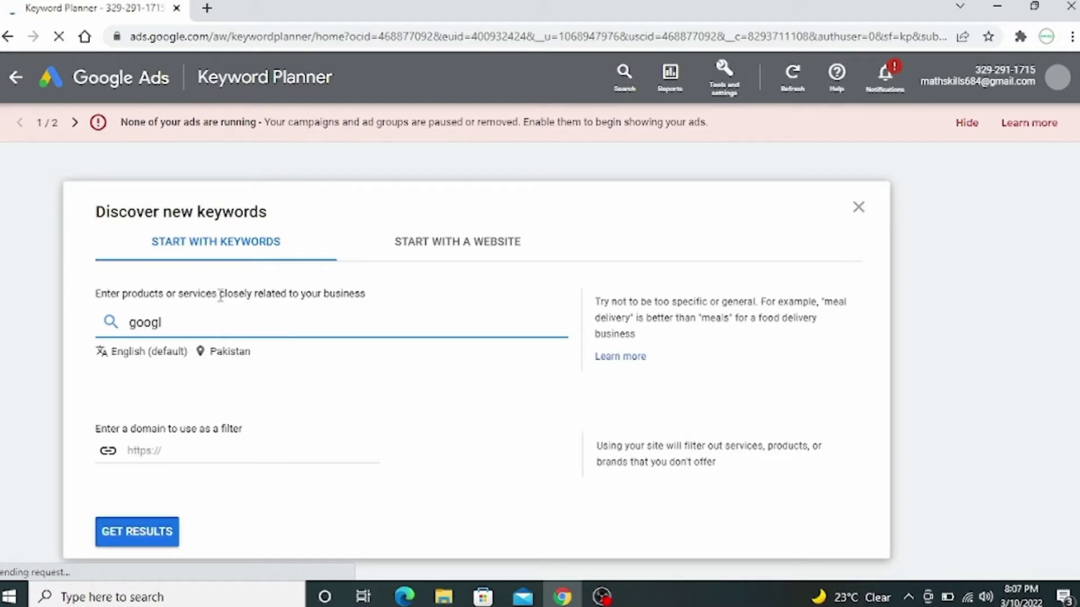
pyautogui.write('e ima')
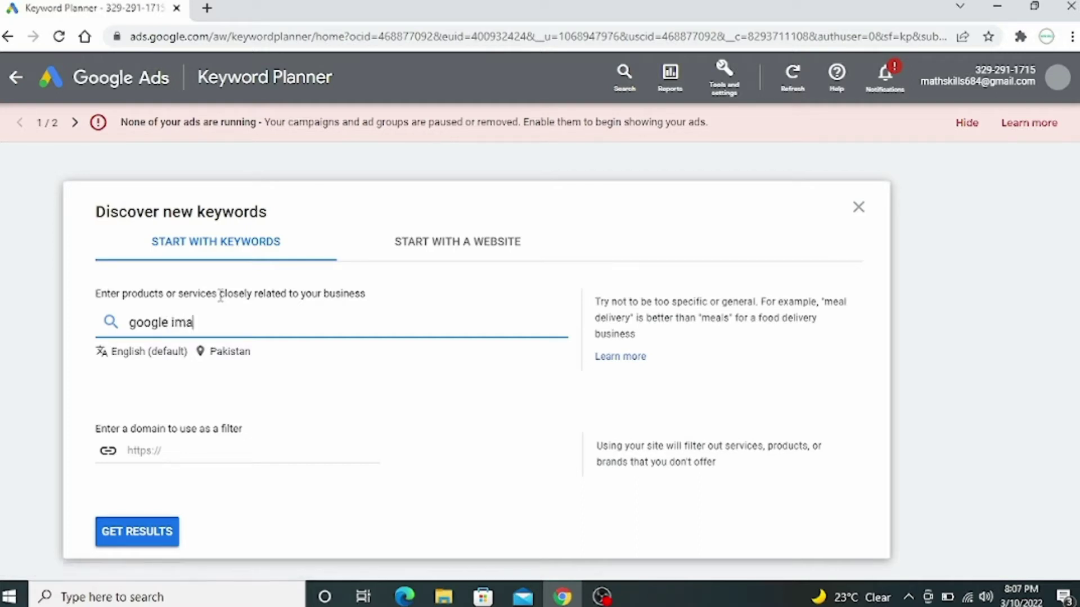
pyautogui.write('ge')
pyautogui.click(151, 533)
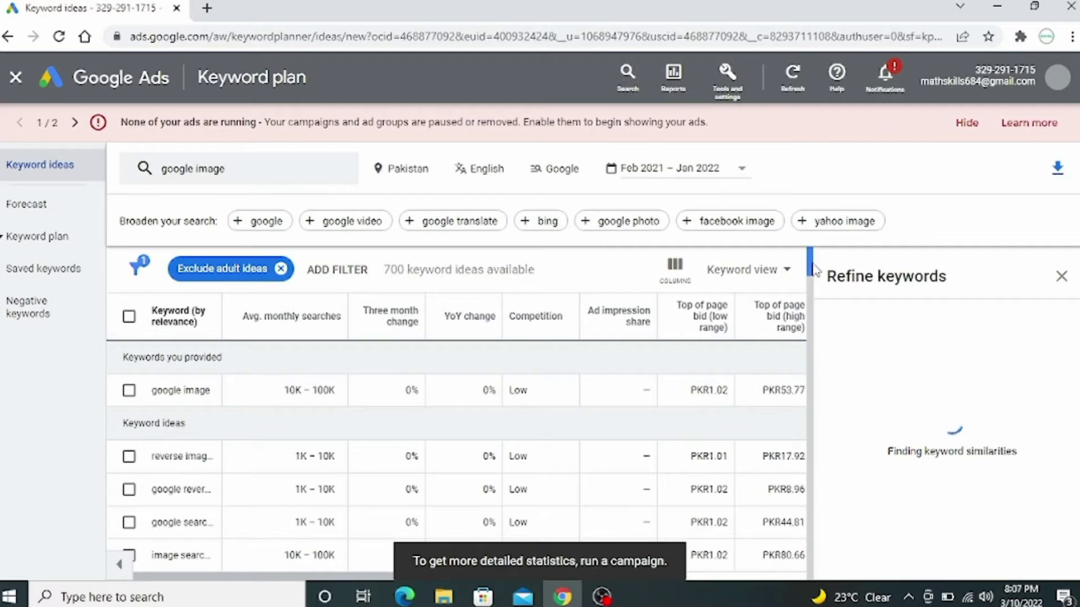
# - Open the Location targeting dialog, currently set to Pakistan only
pyautogui.moveTo(814, 271); pyautogui.dragTo(812, 242)
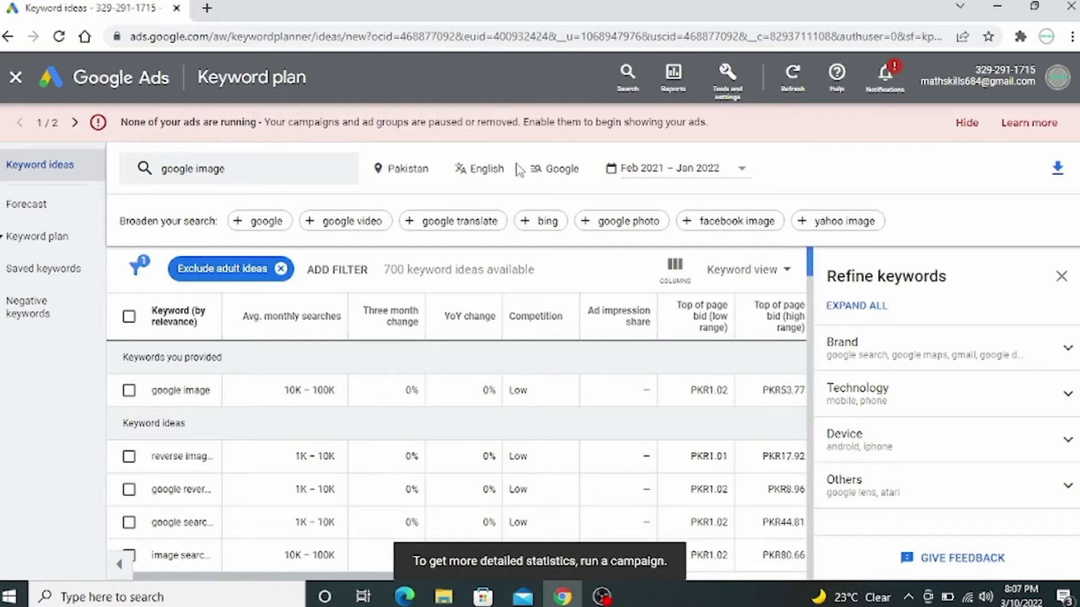
pyautogui.click(407, 170)
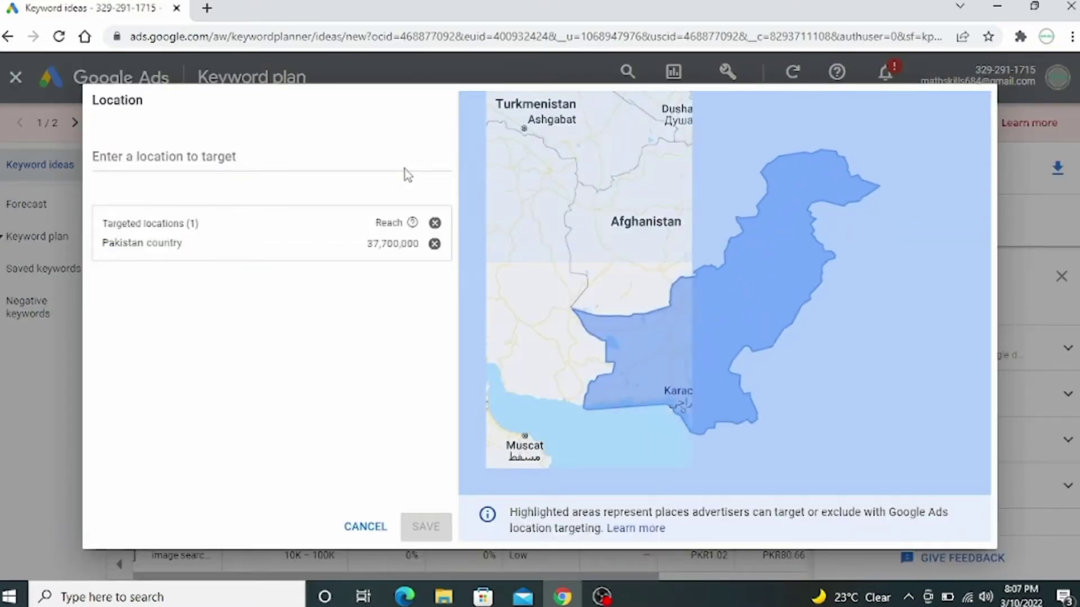
# - Add India, United States and Bangladesh to the Pakistan targeting and save
pyautogui.click(284, 157)
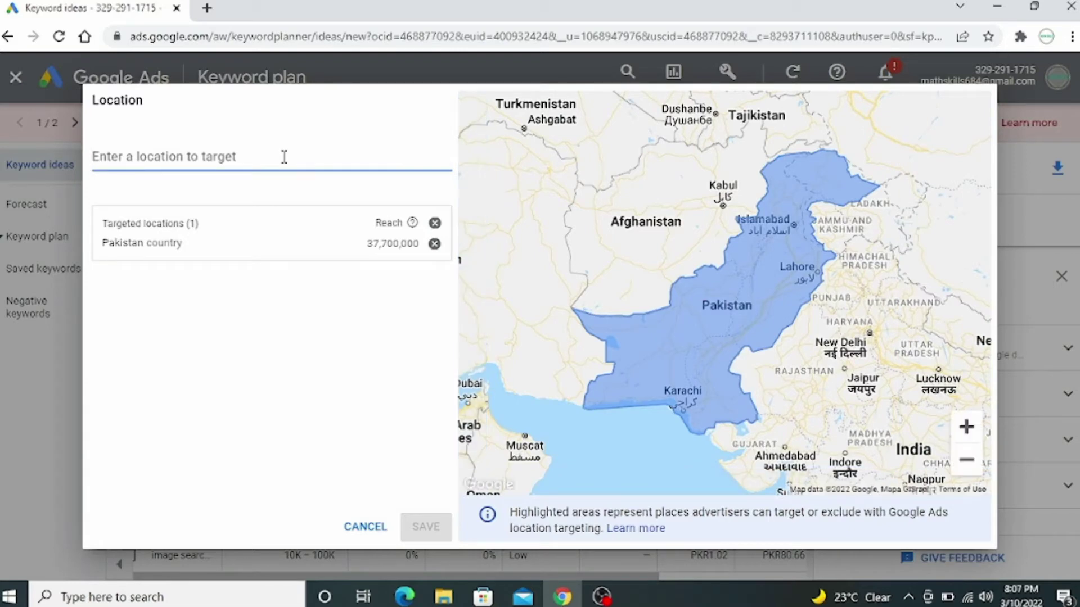
pyautogui.write('in')
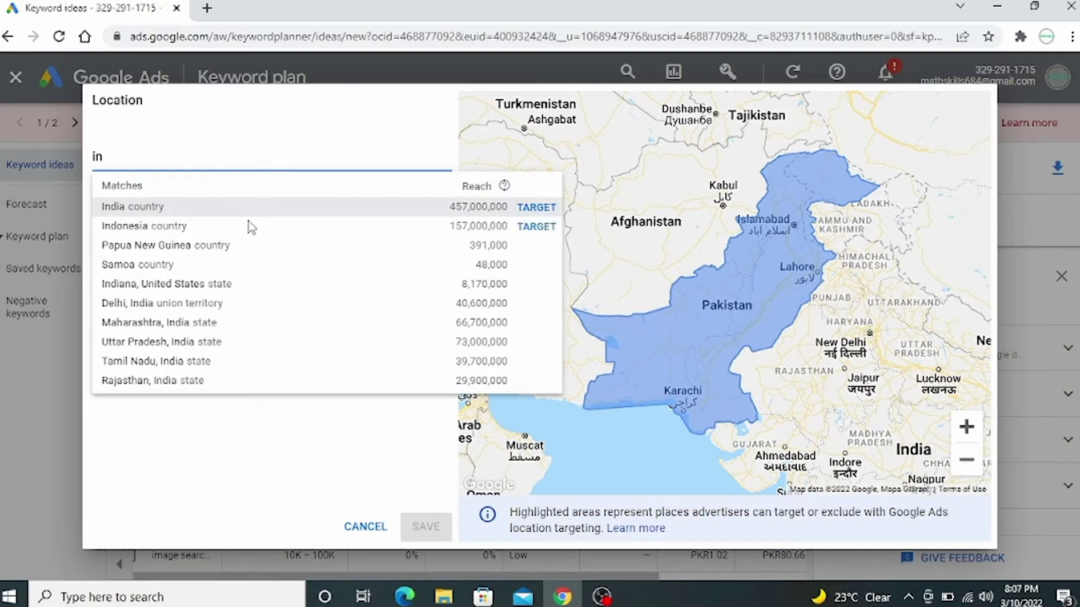
pyautogui.click(247, 211)
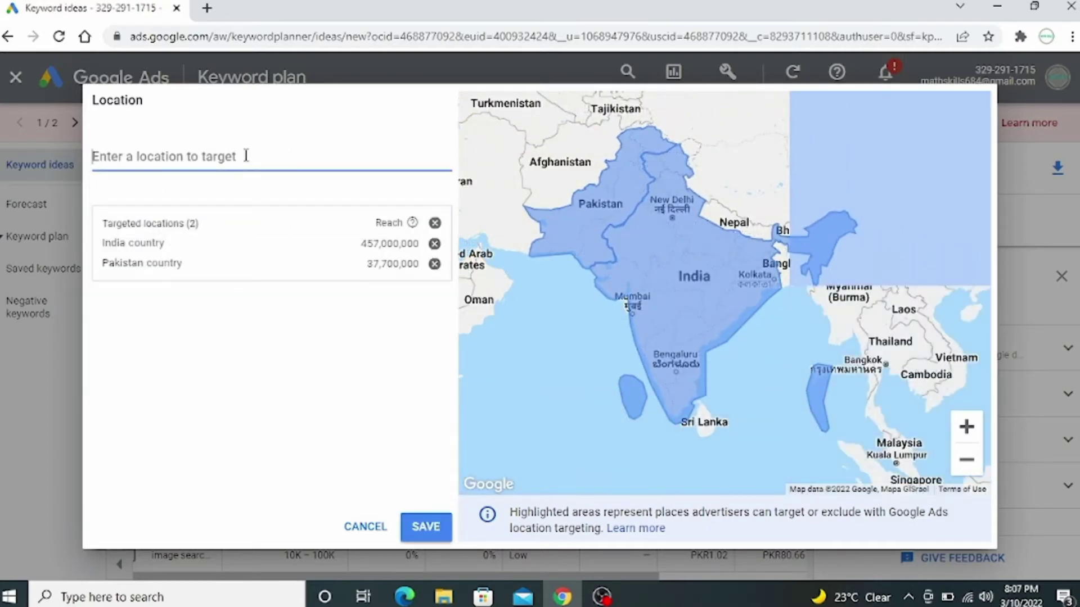
pyautogui.write('us')
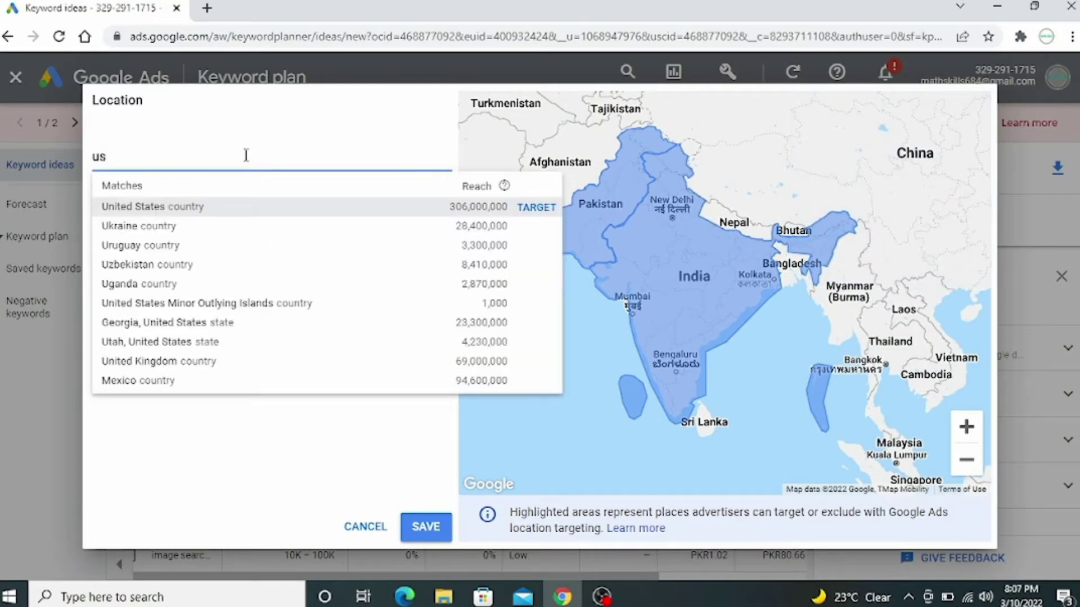
pyautogui.write('a')
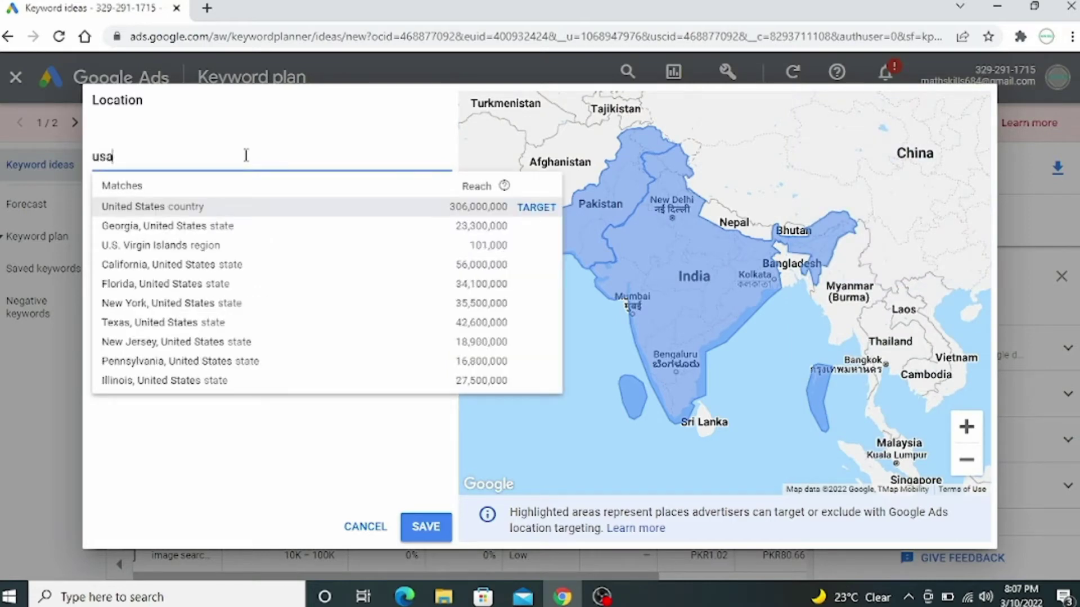
pyautogui.click(227, 208)
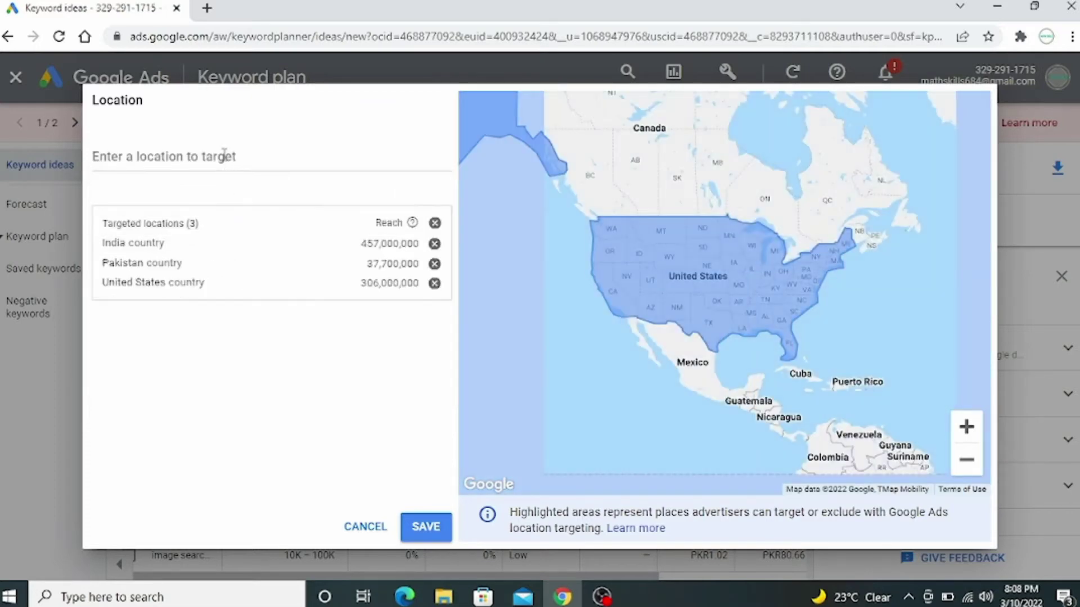
pyautogui.write('ba')
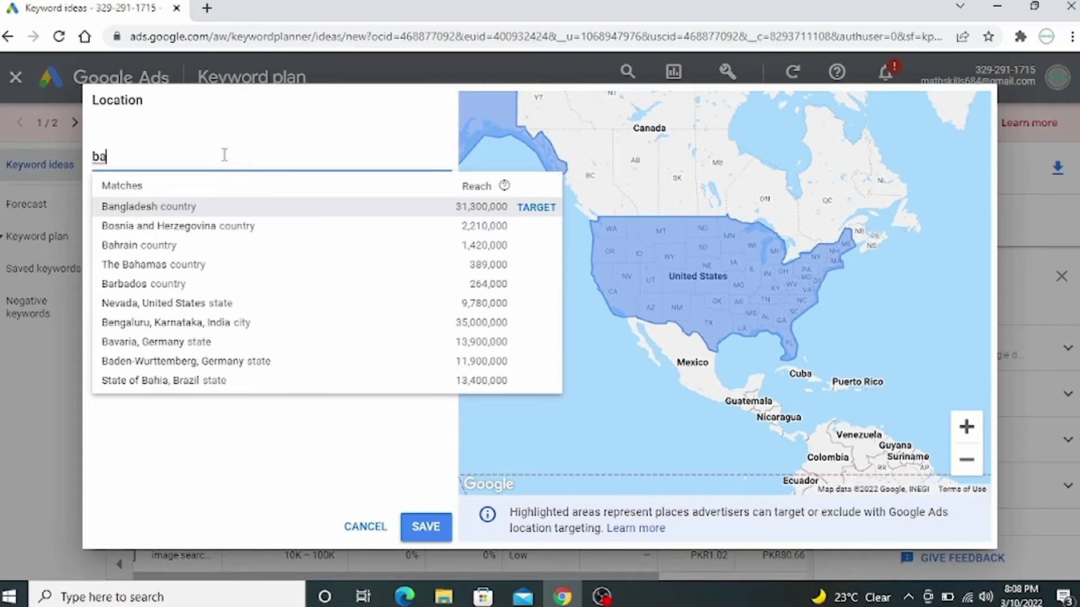
pyautogui.click(204, 207)
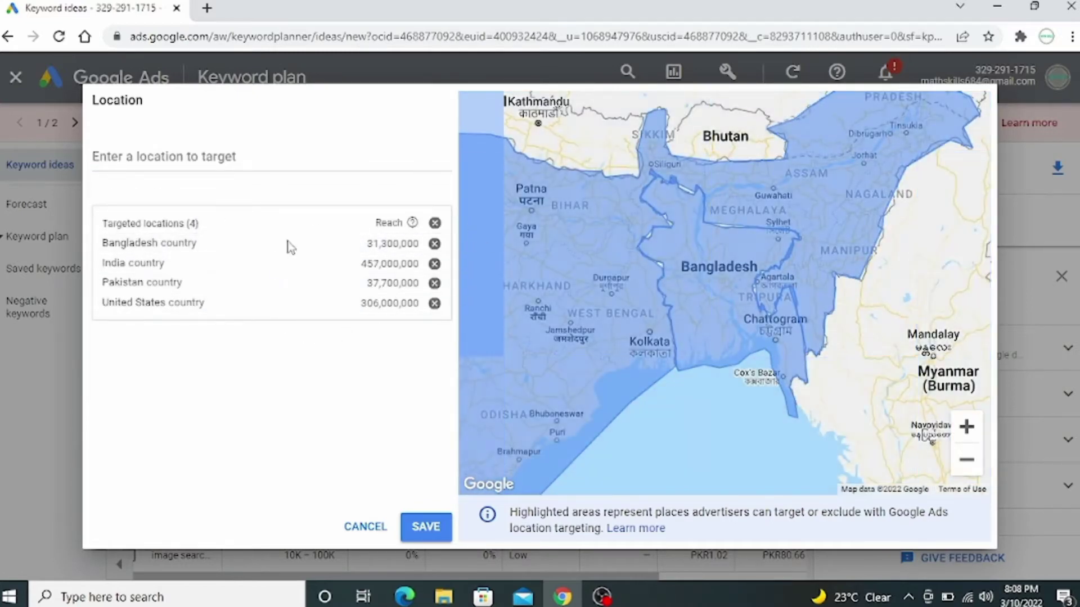
pyautogui.click(425, 527)
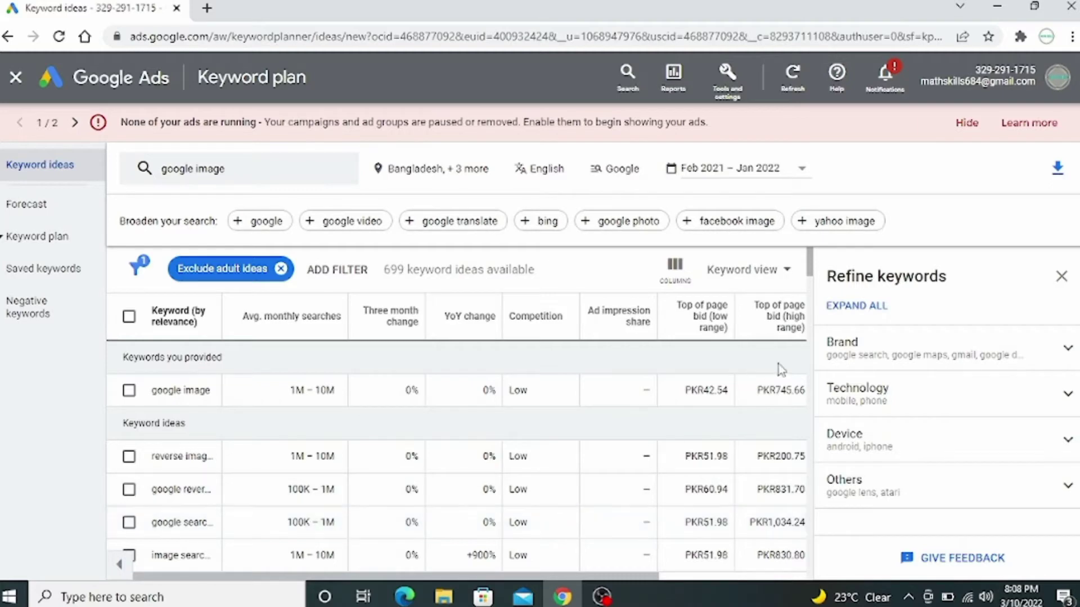
pyautogui.scroll(-3, 810, 278)
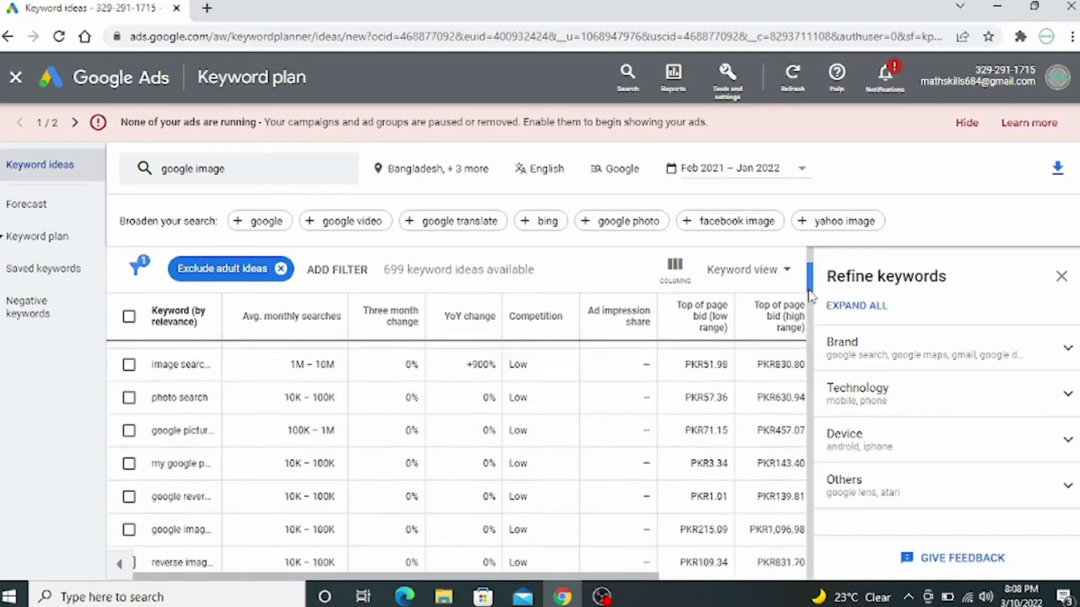
pyautogui.scroll(3, 810, 278)
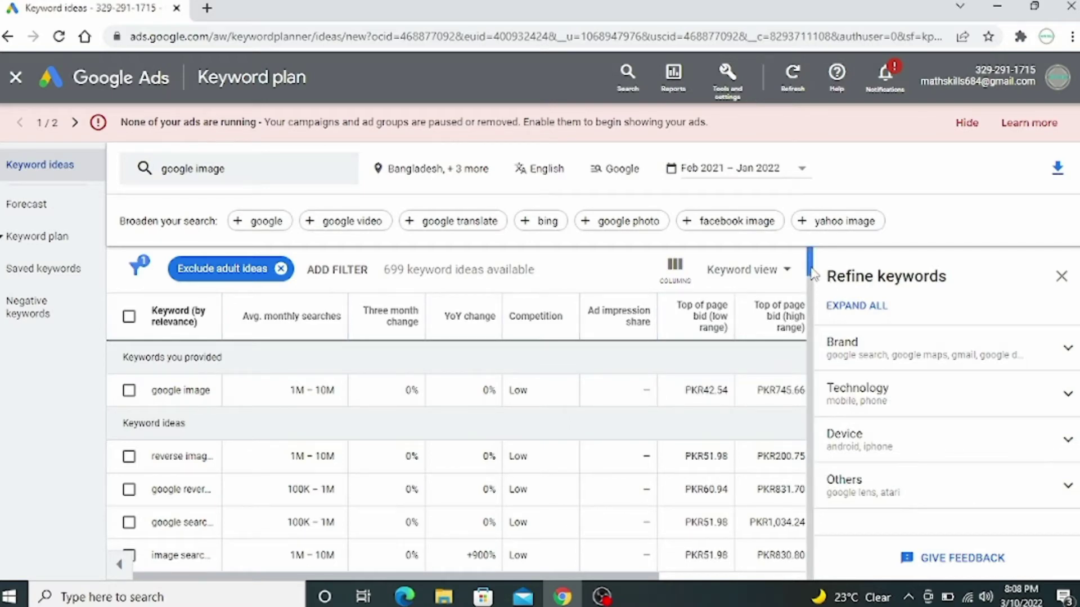
pyautogui.moveTo(813, 274)
pyautogui.mouseDown()
pyautogui.moveTo(821, 360)
pyautogui.moveTo(810, 258)
pyautogui.mouseUp()
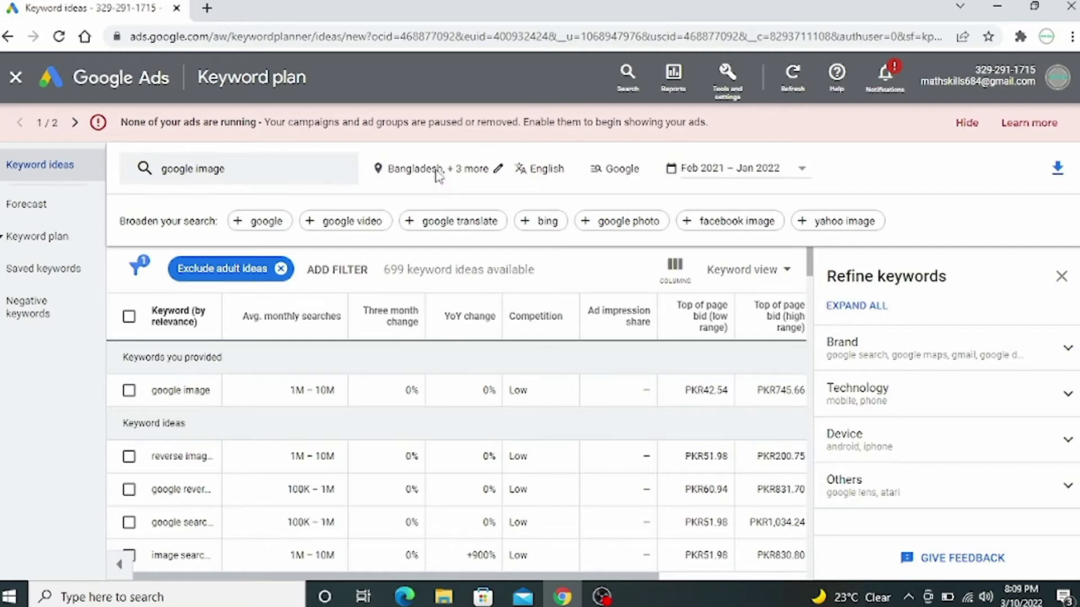
# - Remove India, Pakistan and Bangladesh from location targeting so only United States remains
pyautogui.click(438, 178)
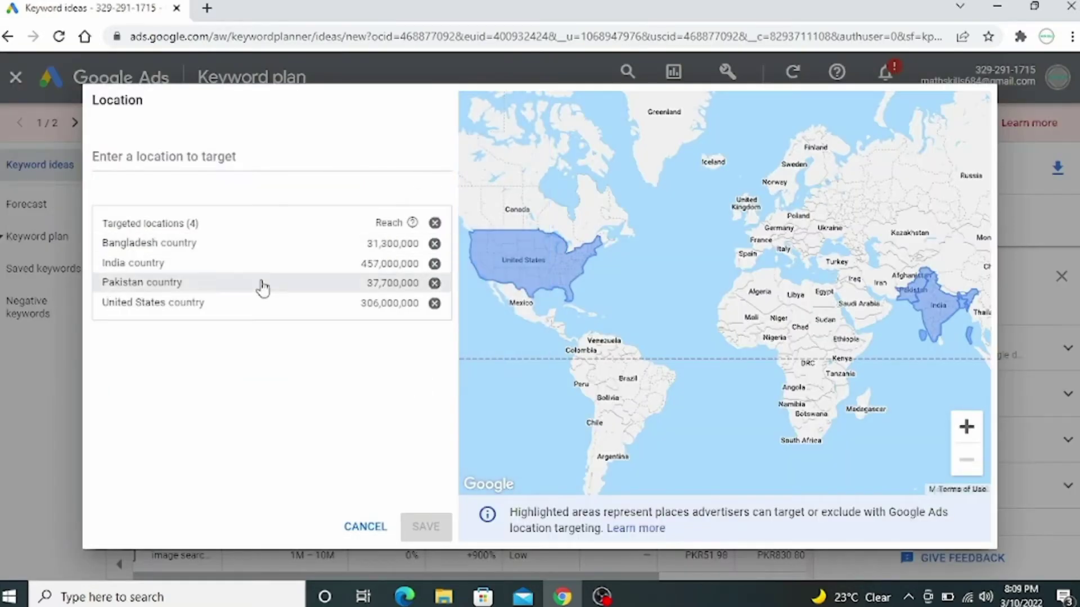
pyautogui.click(434, 264)
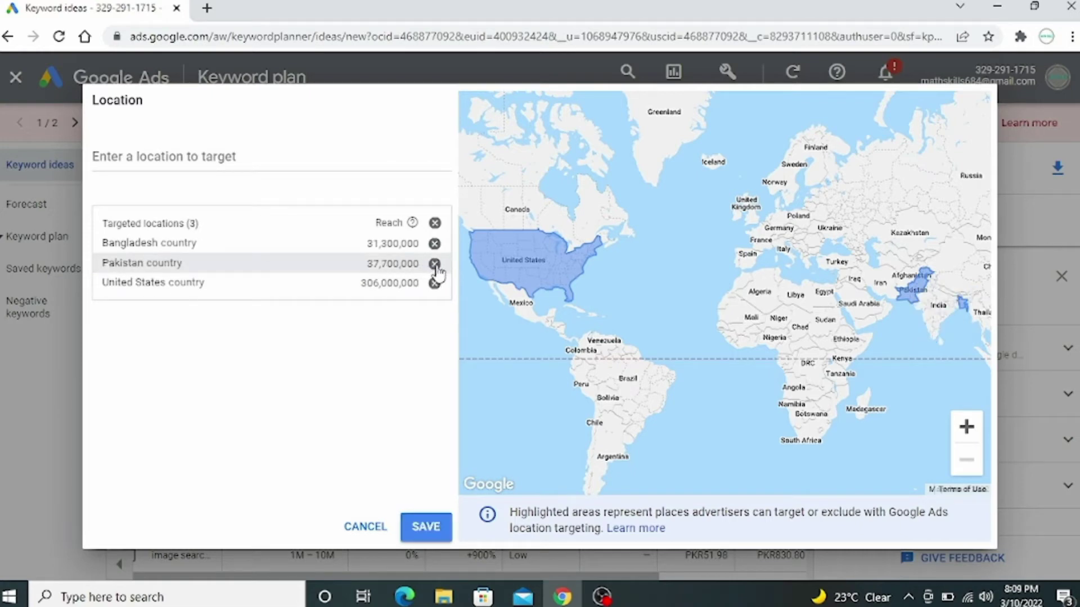
pyautogui.click(436, 268)
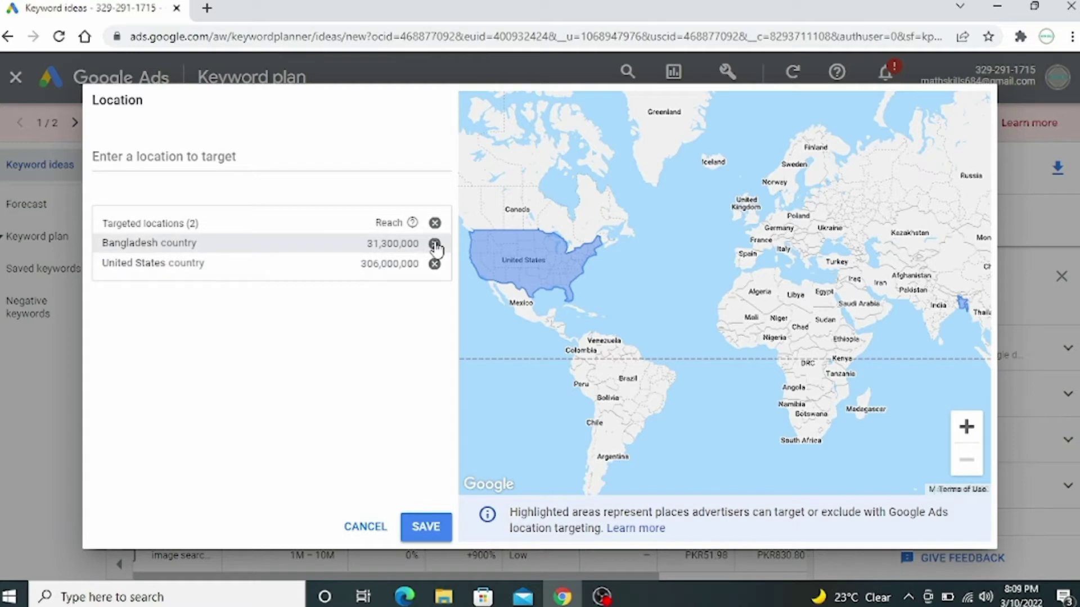
pyautogui.click(435, 246)
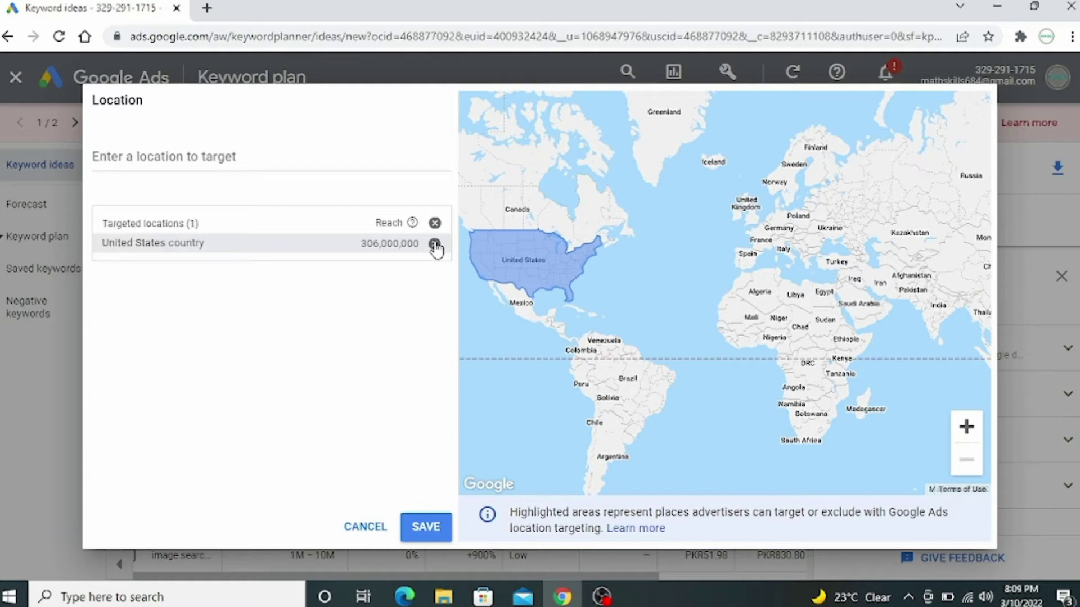
pyautogui.click(423, 528)
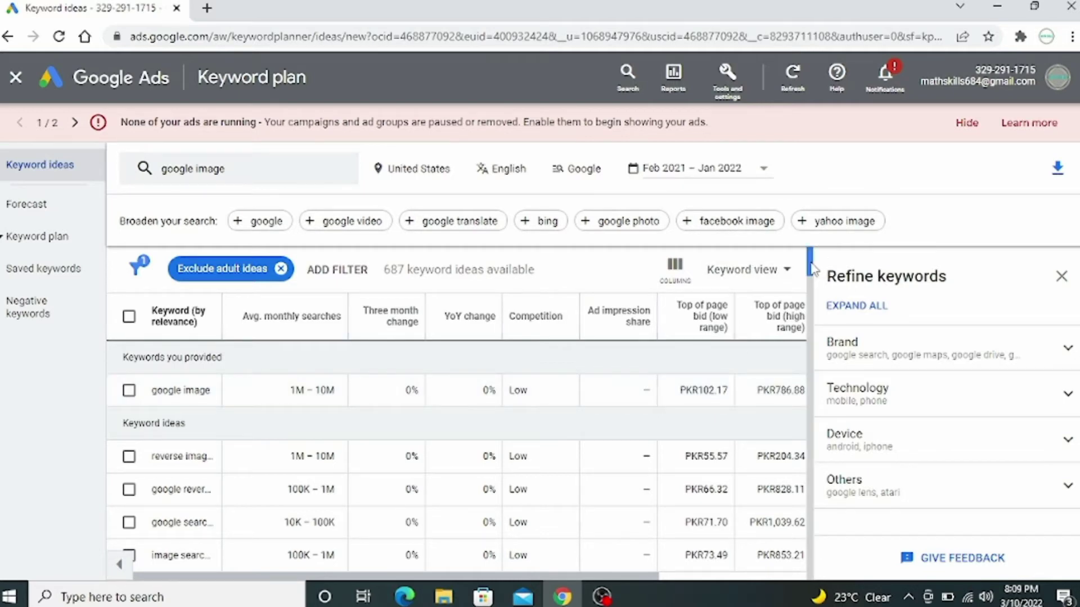
pyautogui.scroll(-5, 813, 284)
pyautogui.scroll(5, 813, 281)
pyautogui.scroll(-1, 814, 276)
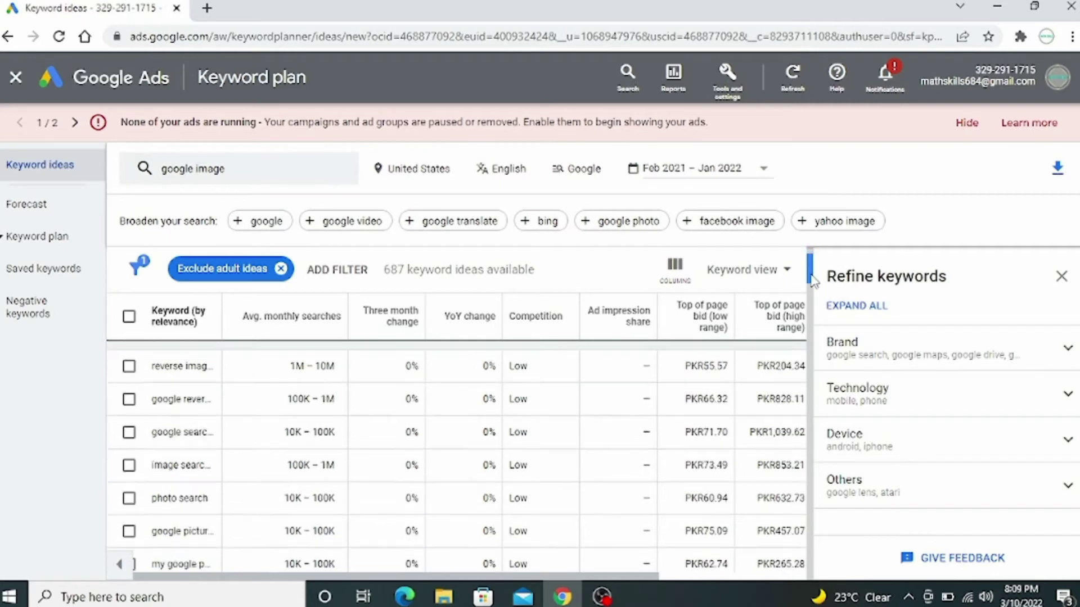
pyautogui.scroll(2, 812, 258)
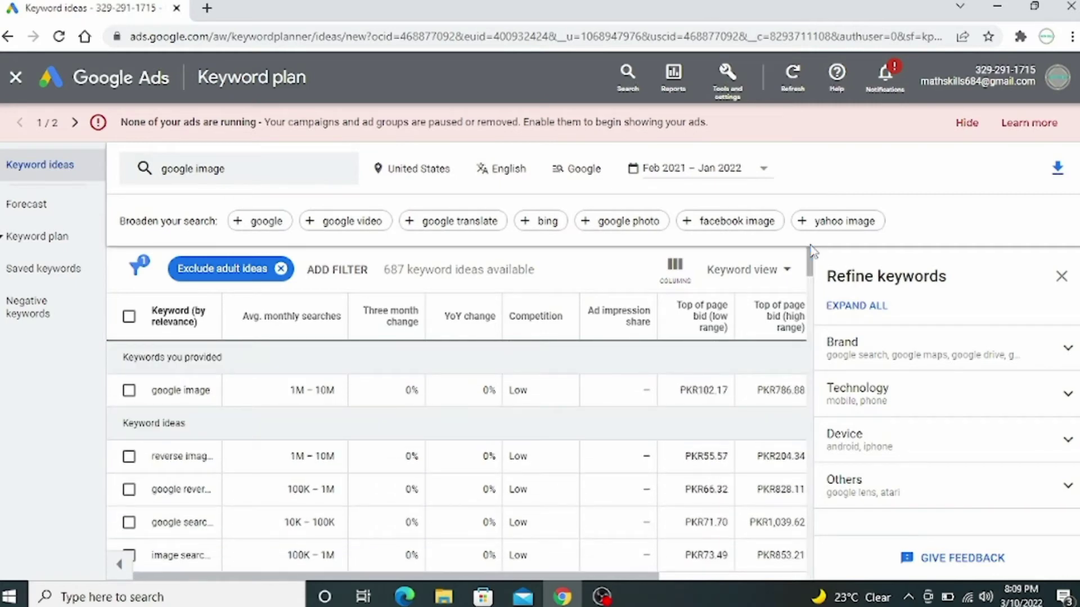
# - Replace the 'google image' keyword with 'whatsapp' and get US keyword ideas
pyautogui.click(282, 178)
pyautogui.press('BackSpace')
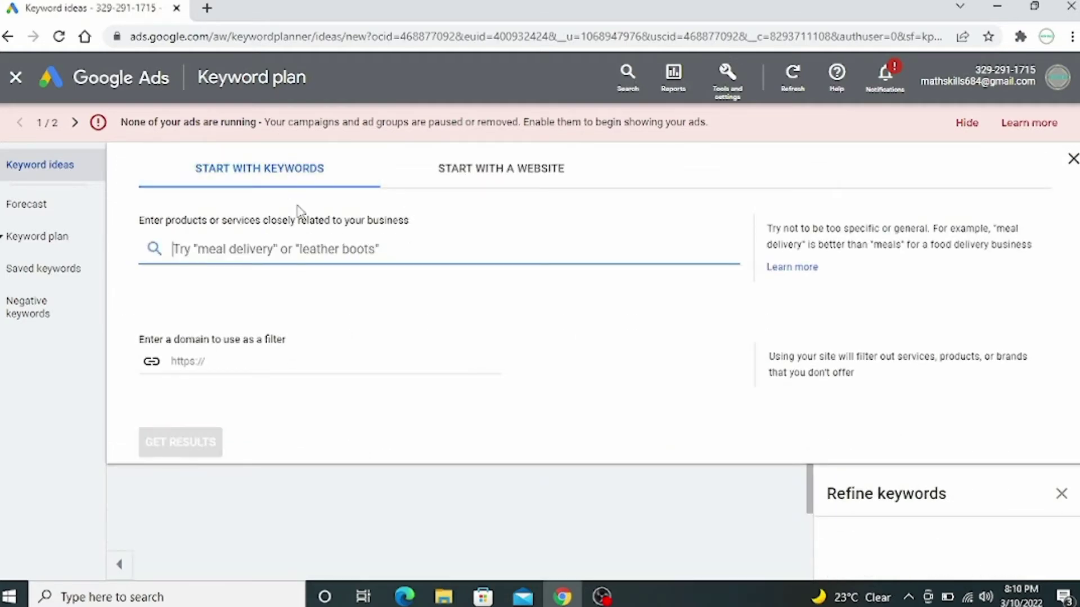
pyautogui.write('whatsup')
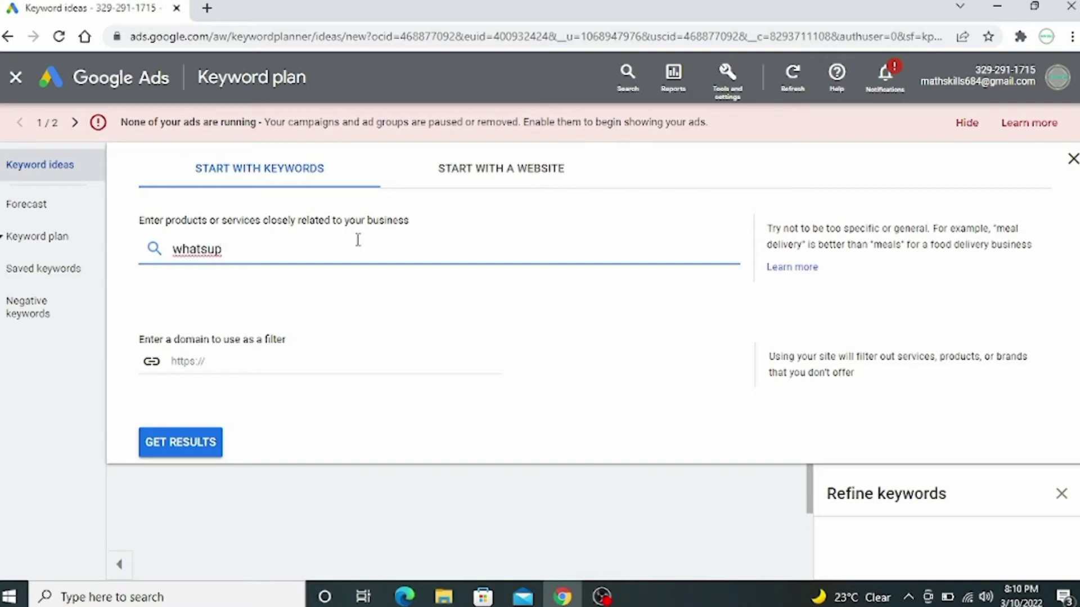
pyautogui.press('BackSpace')
pyautogui.click(186, 440)
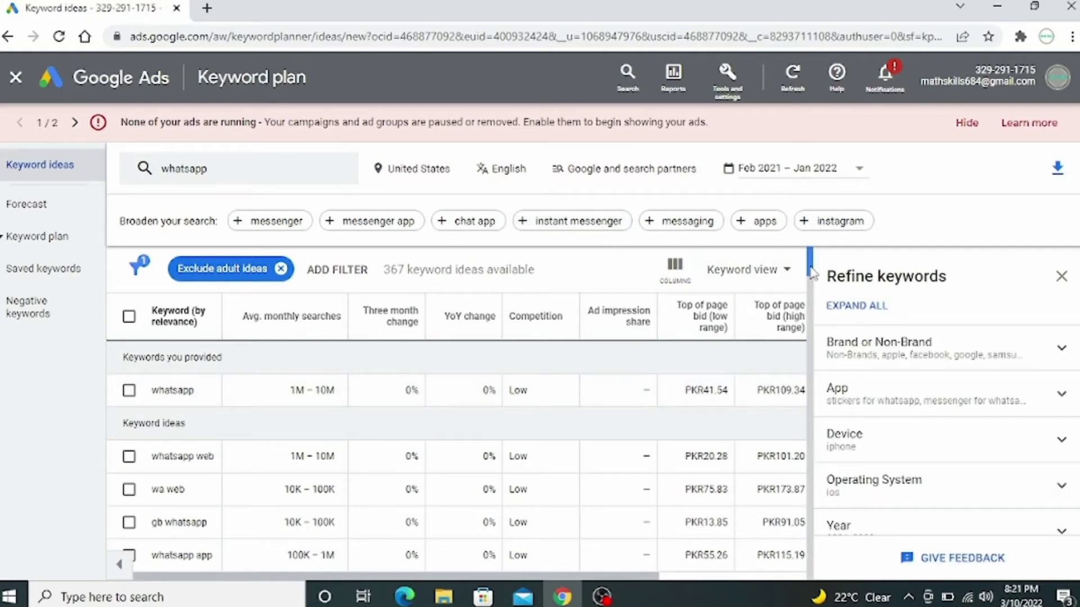
pyautogui.moveTo(812, 272)
pyautogui.mouseDown()
pyautogui.moveTo(812, 306)
pyautogui.moveTo(801, 261)
pyautogui.mouseUp()
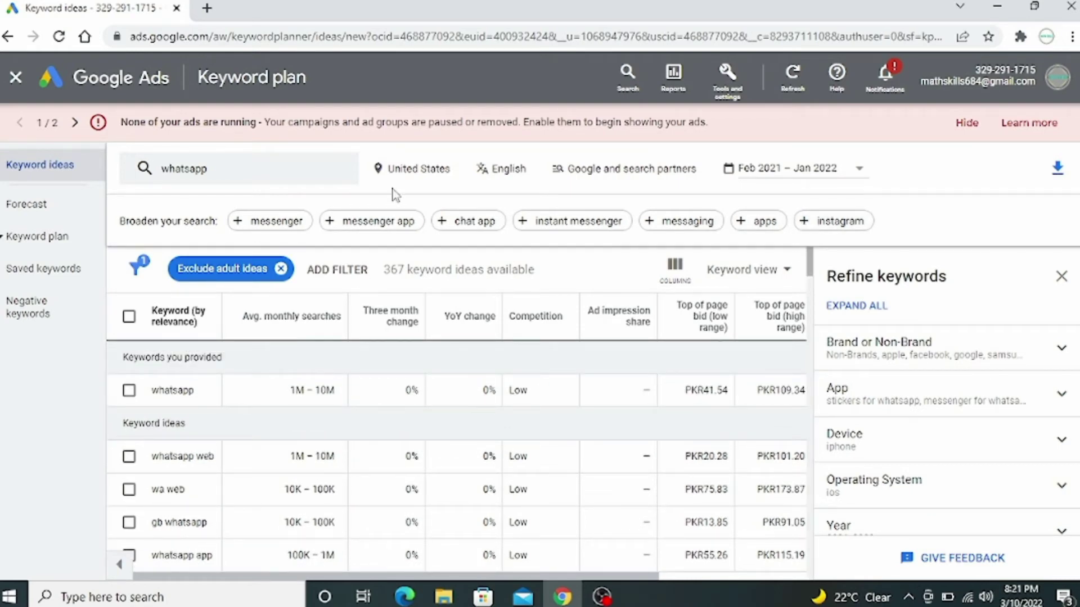
# - Swap the 'whatsapp' keyword for 'google app' and get results, 1,017 ideas
pyautogui.click(273, 174)
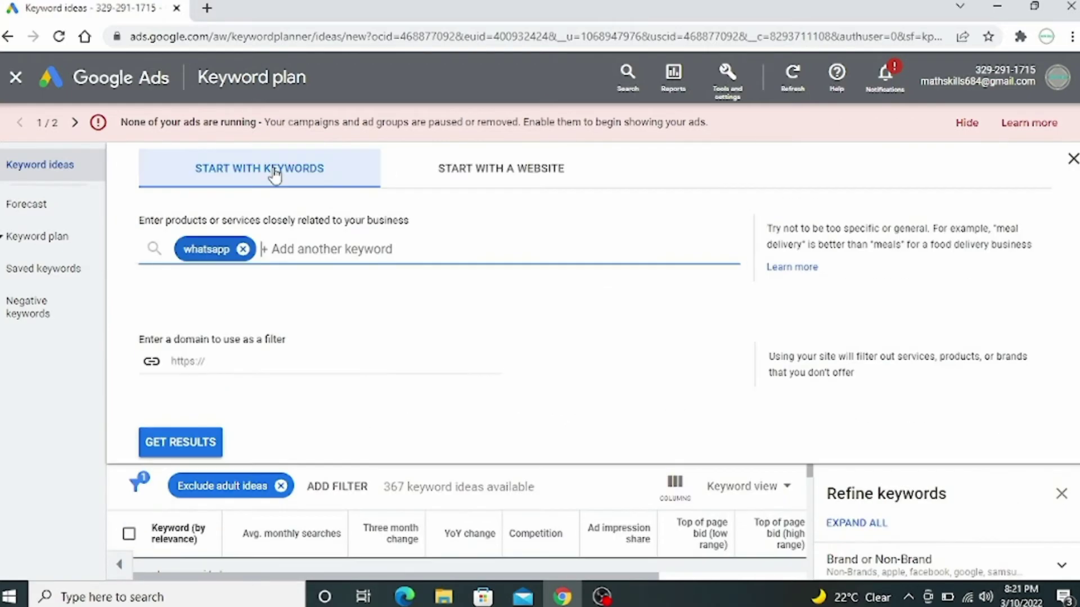
pyautogui.click(243, 249)
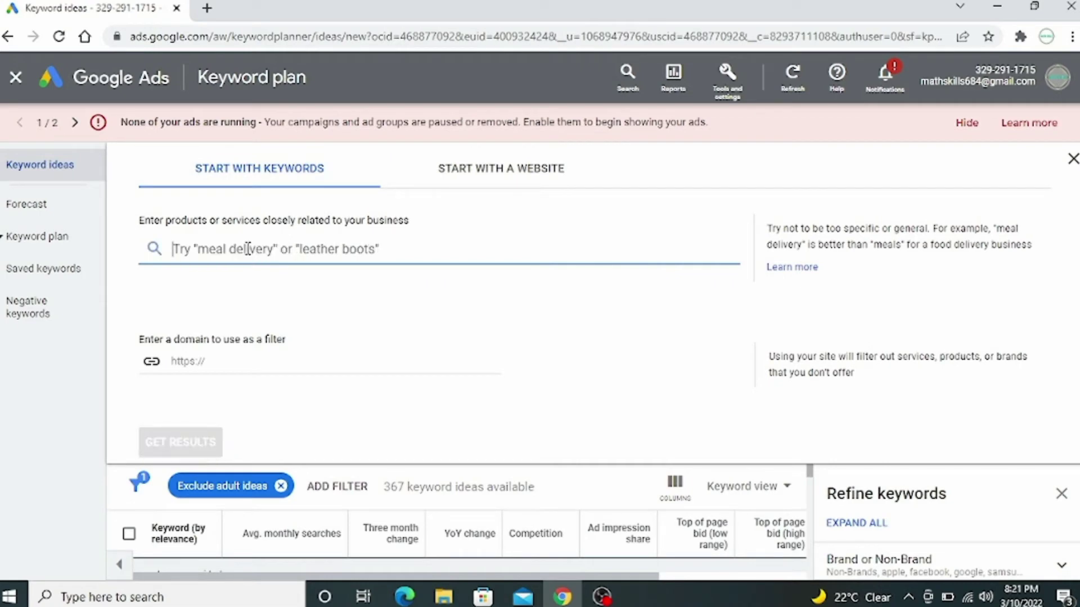
pyautogui.write('googl')
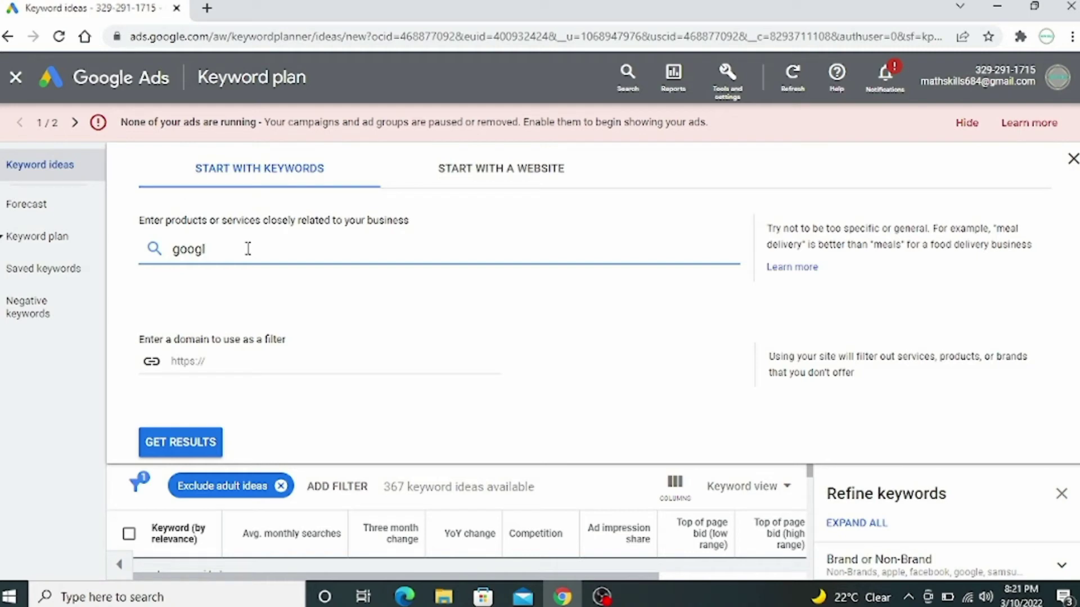
pyautogui.write('e app')
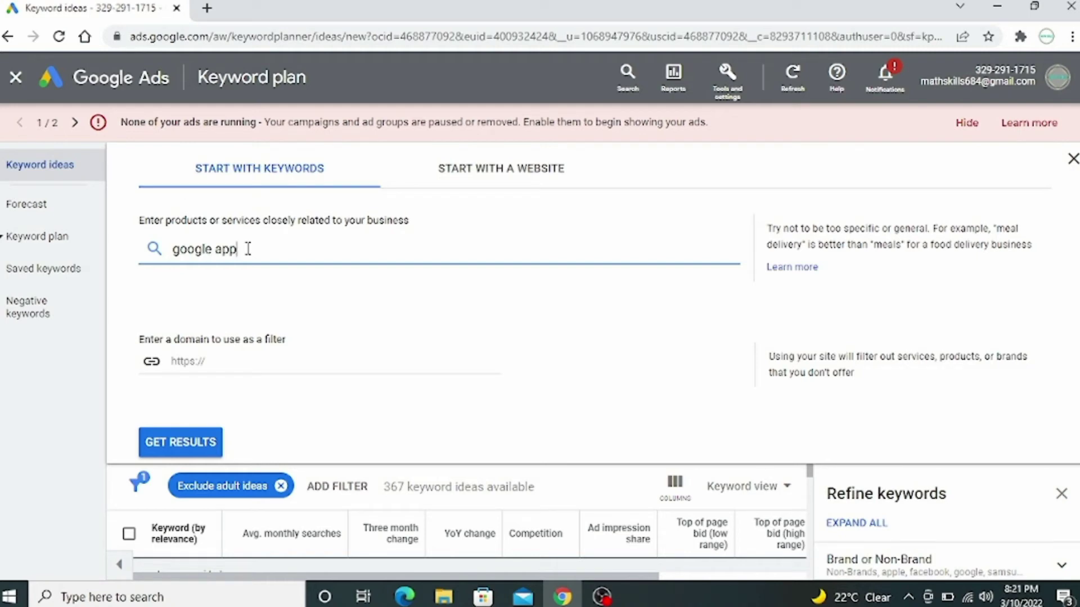
pyautogui.click(180, 442)
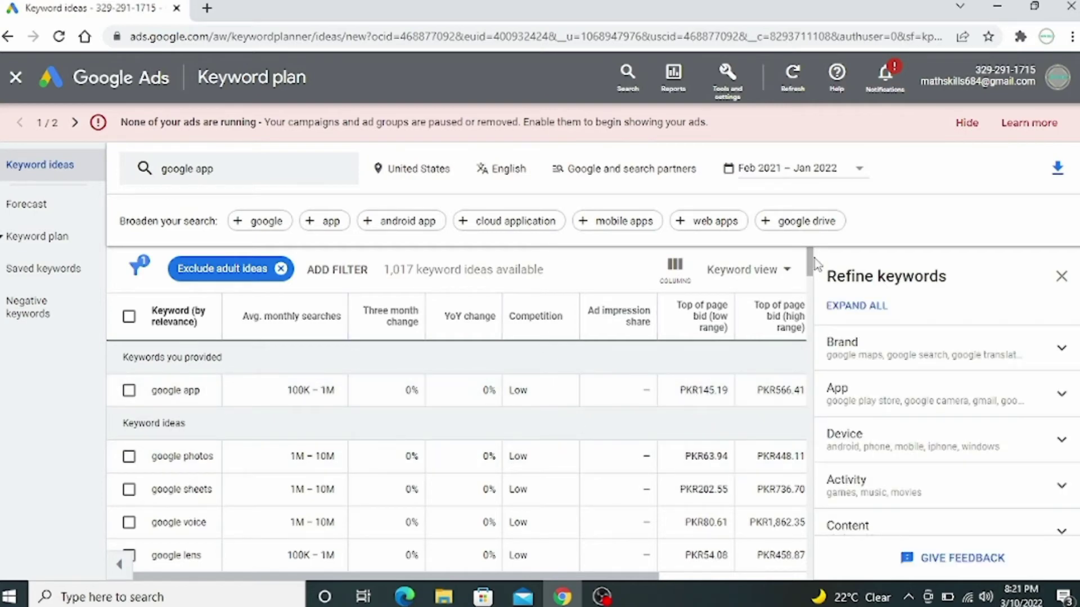
pyautogui.moveTo(811, 268)
pyautogui.mouseDown()
pyautogui.moveTo(817, 304)
pyautogui.moveTo(815, 273)
pyautogui.mouseUp()
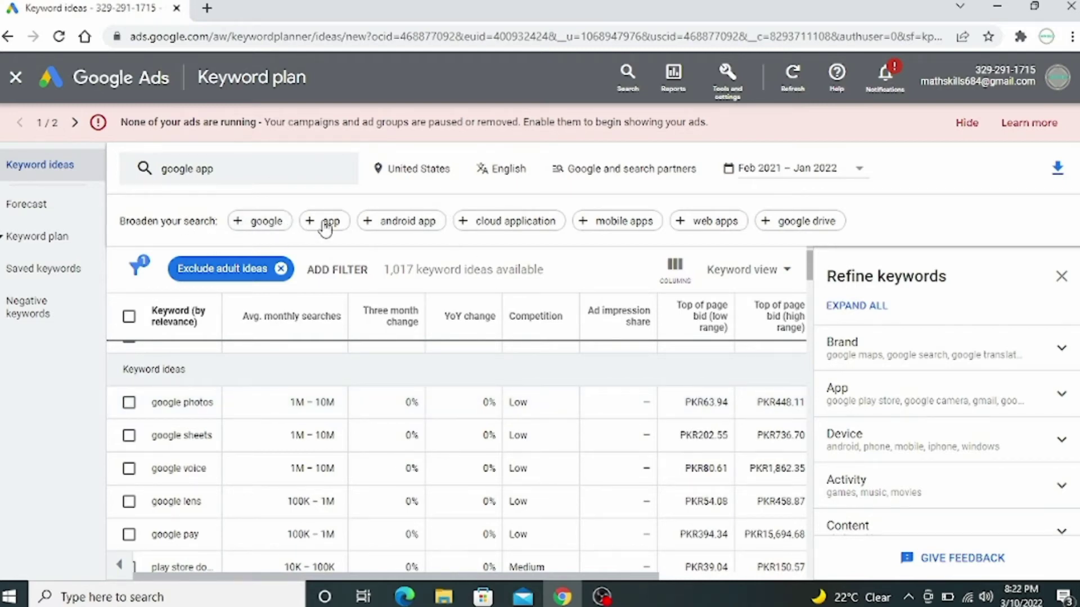
# - Add the suggested 'cloud application' keyword and refresh results, 2,322 ideas
pyautogui.click(509, 229)
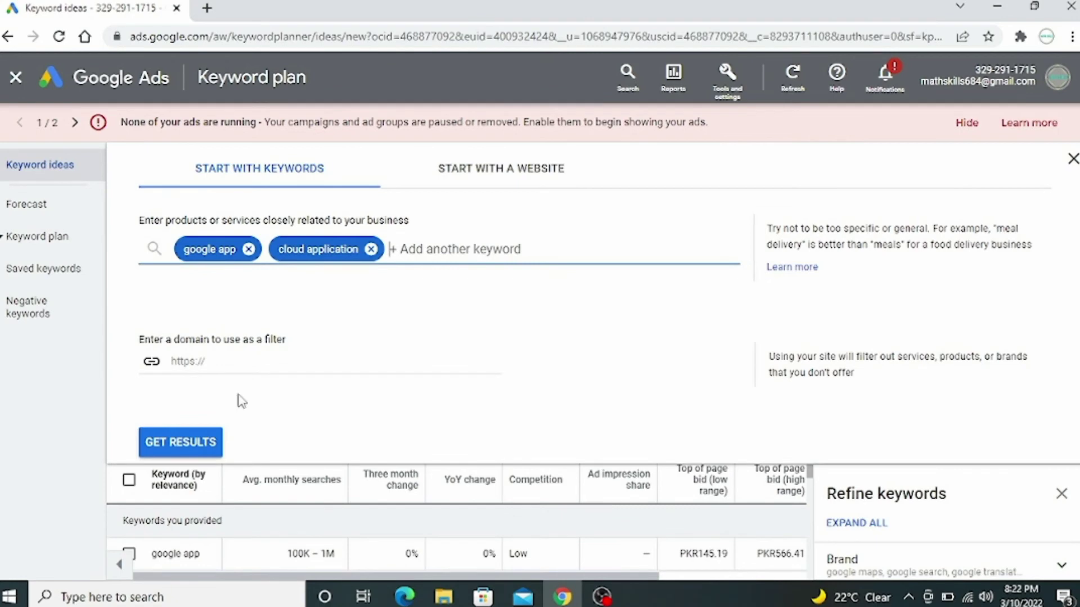
pyautogui.click(189, 443)
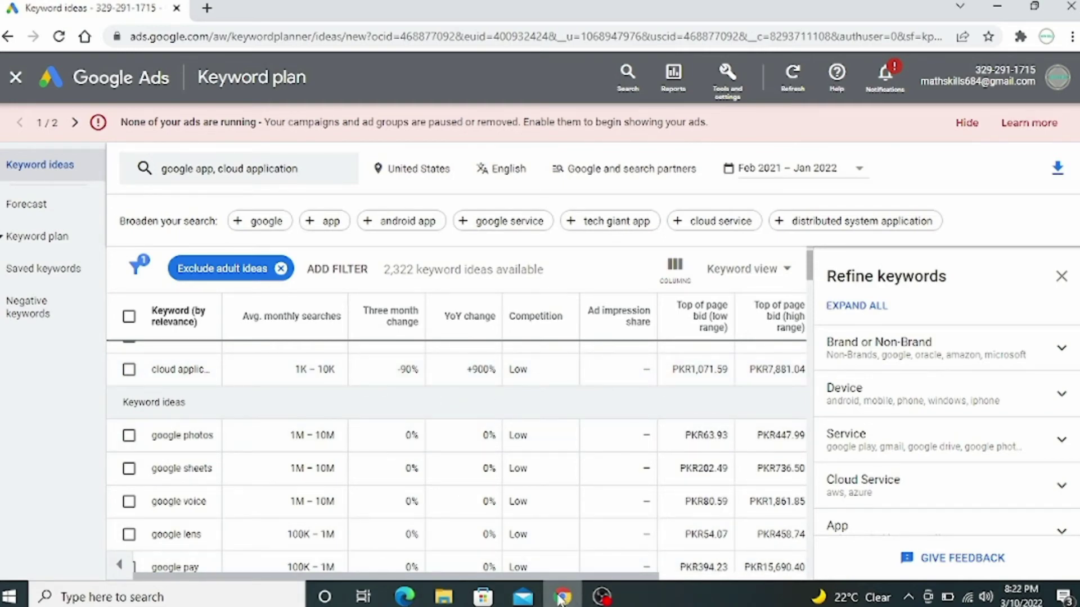
pyautogui.moveTo(810, 264); pyautogui.dragTo(814, 253)
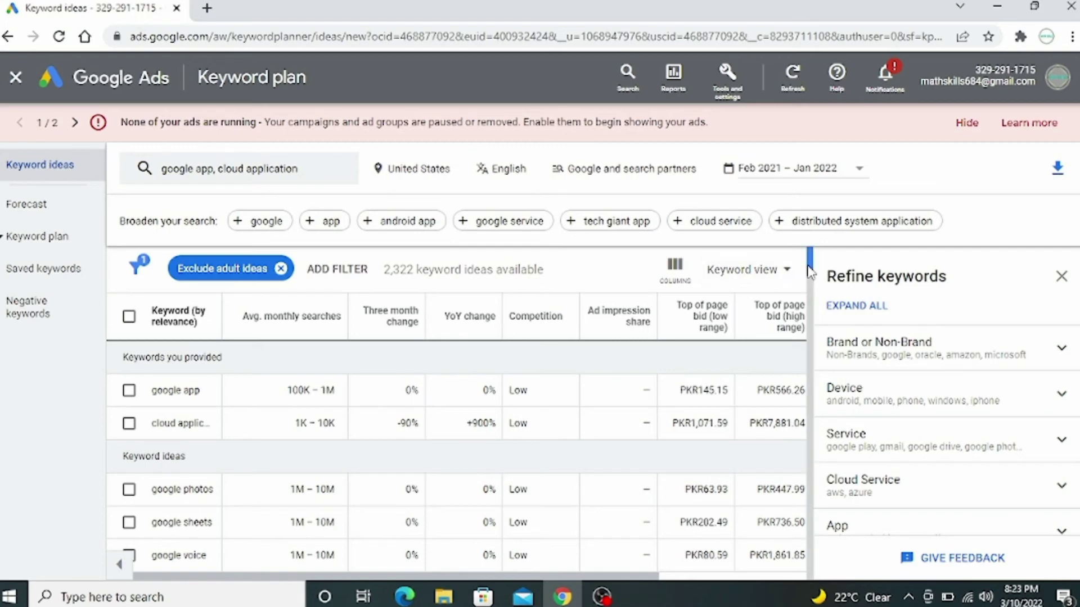
pyautogui.moveTo(810, 273); pyautogui.dragTo(812, 296)
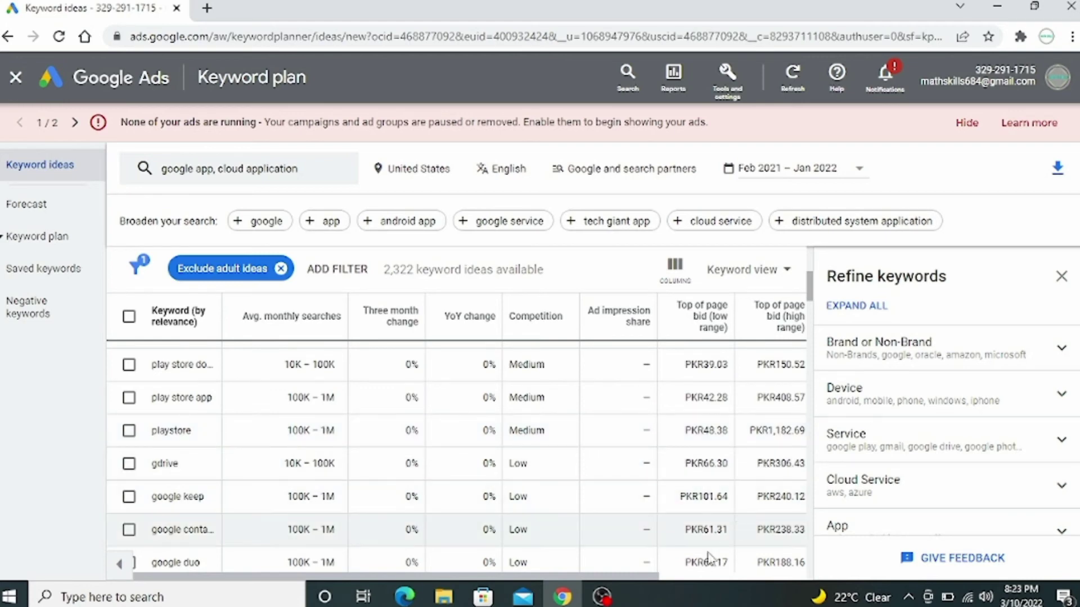
pyautogui.moveTo(654, 576); pyautogui.dragTo(733, 574)
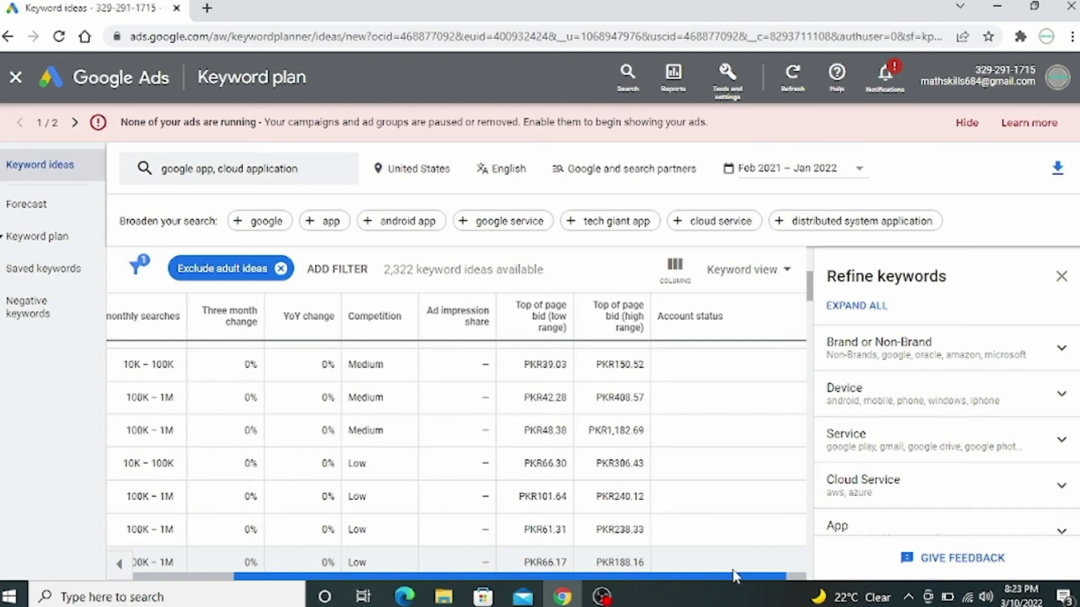
pyautogui.moveTo(731, 572); pyautogui.dragTo(628, 578)
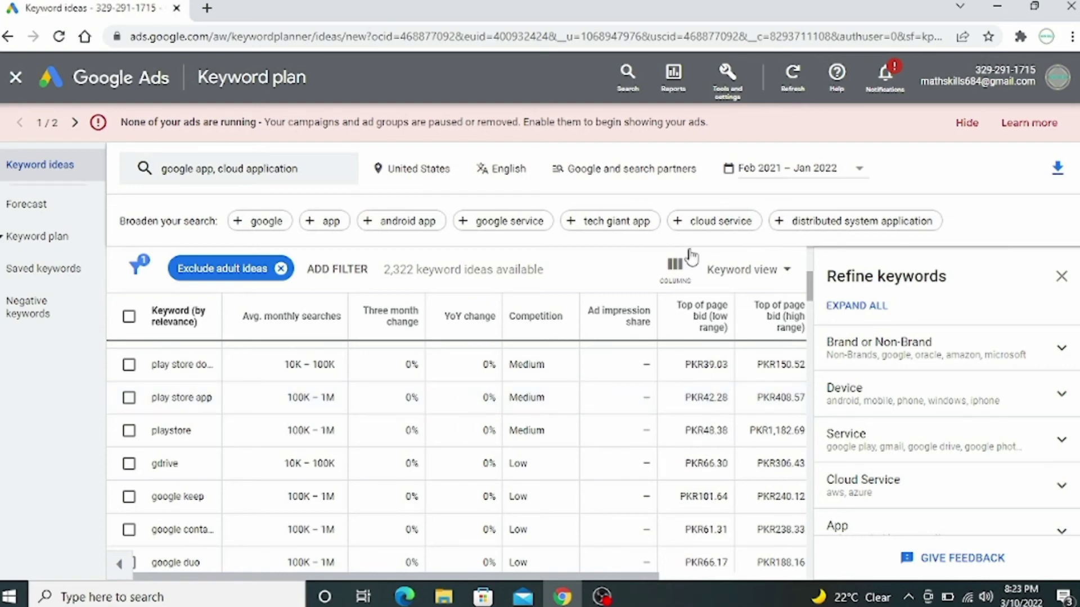
# - Add 'google service' to the search and get 2,565 ideas with its 10K–100K volume
pyautogui.click(522, 222)
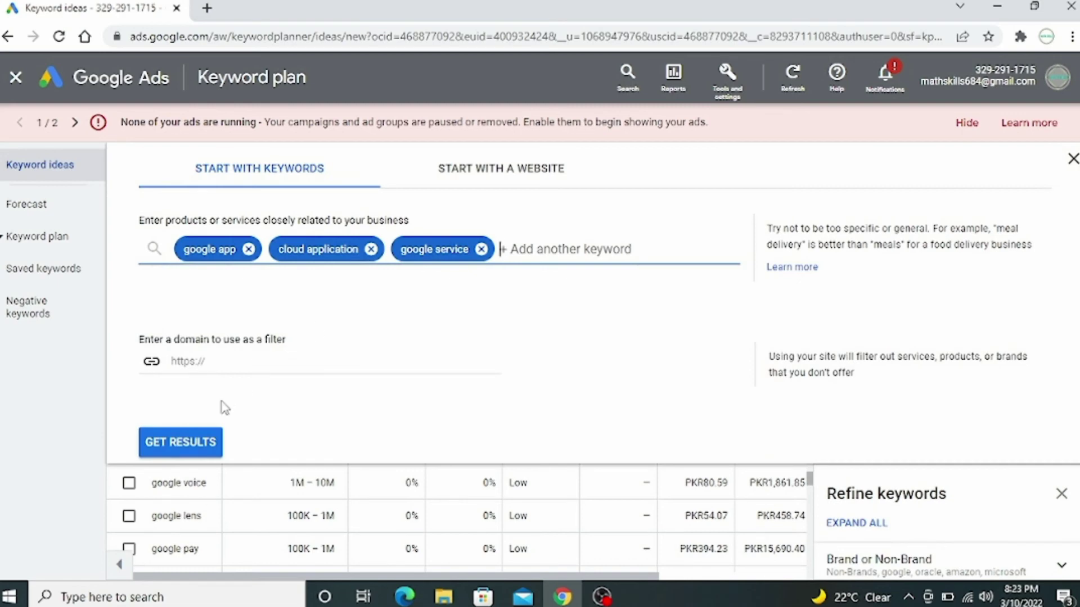
pyautogui.click(198, 445)
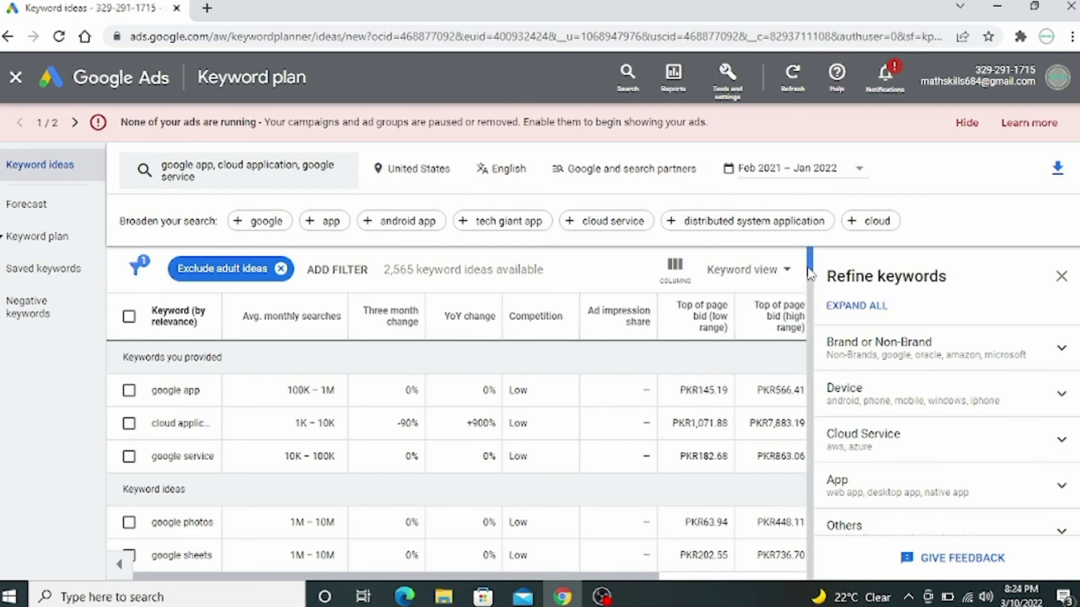
pyautogui.moveTo(812, 281)
pyautogui.mouseDown()
pyautogui.moveTo(813, 324)
pyautogui.moveTo(812, 265)
pyautogui.mouseUp()
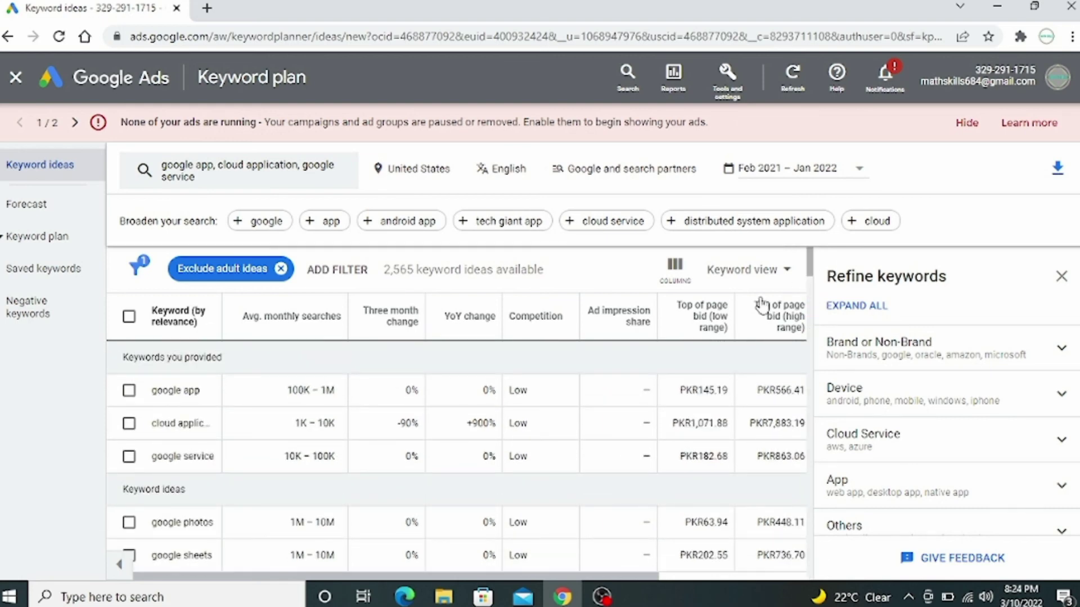
pyautogui.moveTo(601, 600)
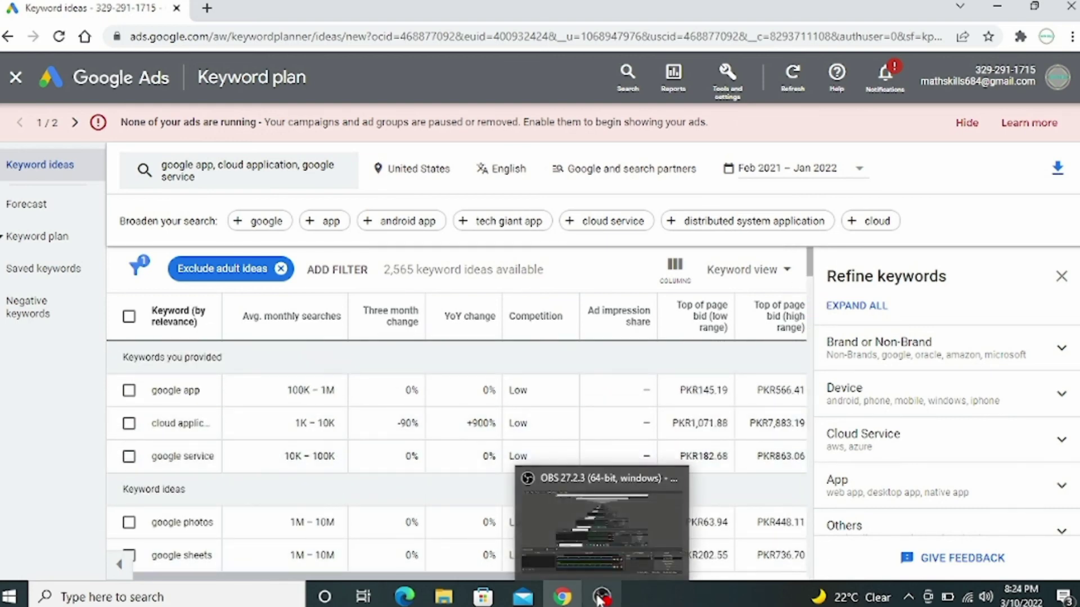